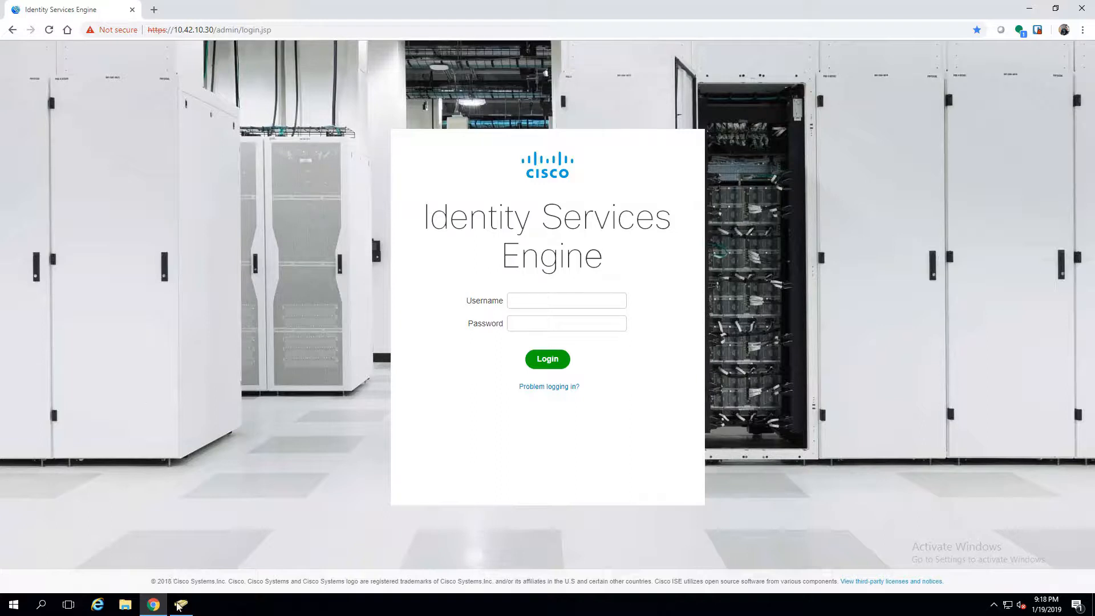
# - Switch from the ISE login page in the browser to Active Directory Users and Computers
pyautogui.click(181, 604)
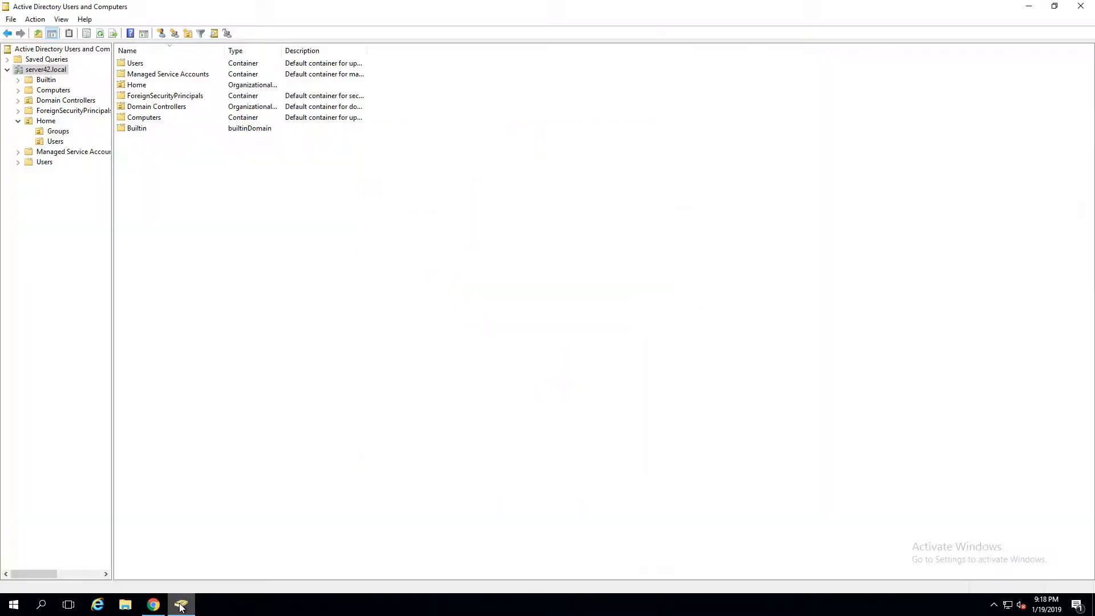
# - In Home > Groups, add a new Global Security group named ISE-Admin
pyautogui.click(64, 133)
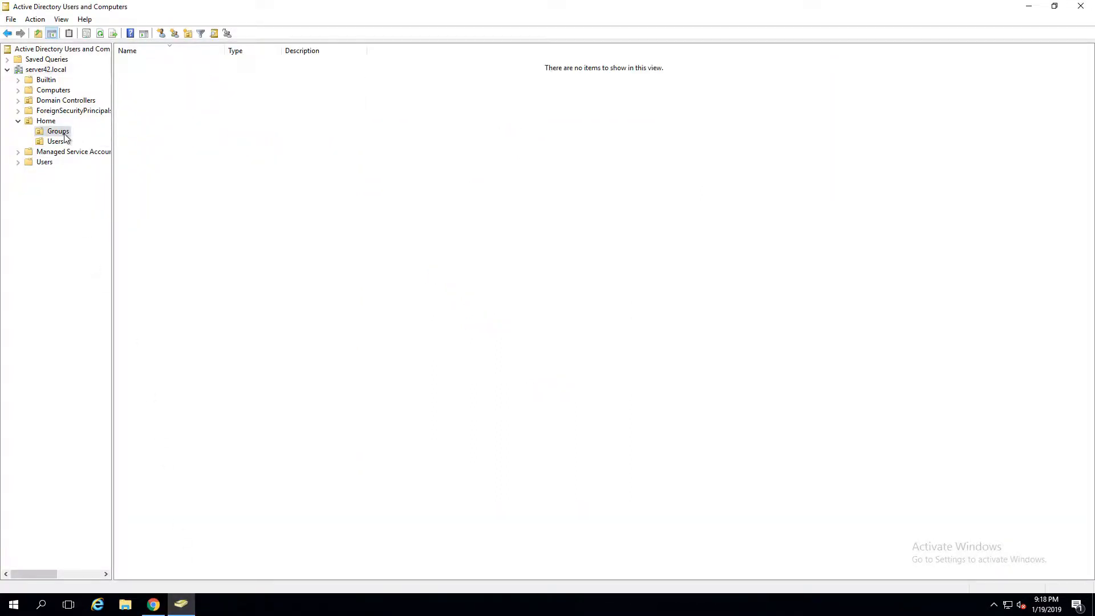
pyautogui.rightClick(149, 82)
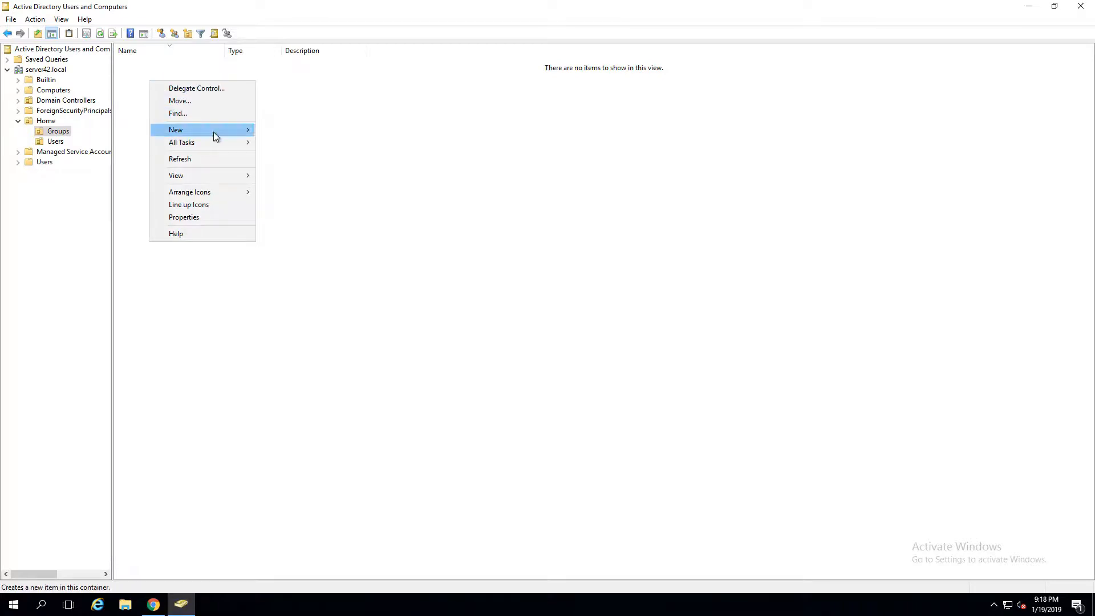
pyautogui.moveTo(215, 130)
pyautogui.click(297, 157)
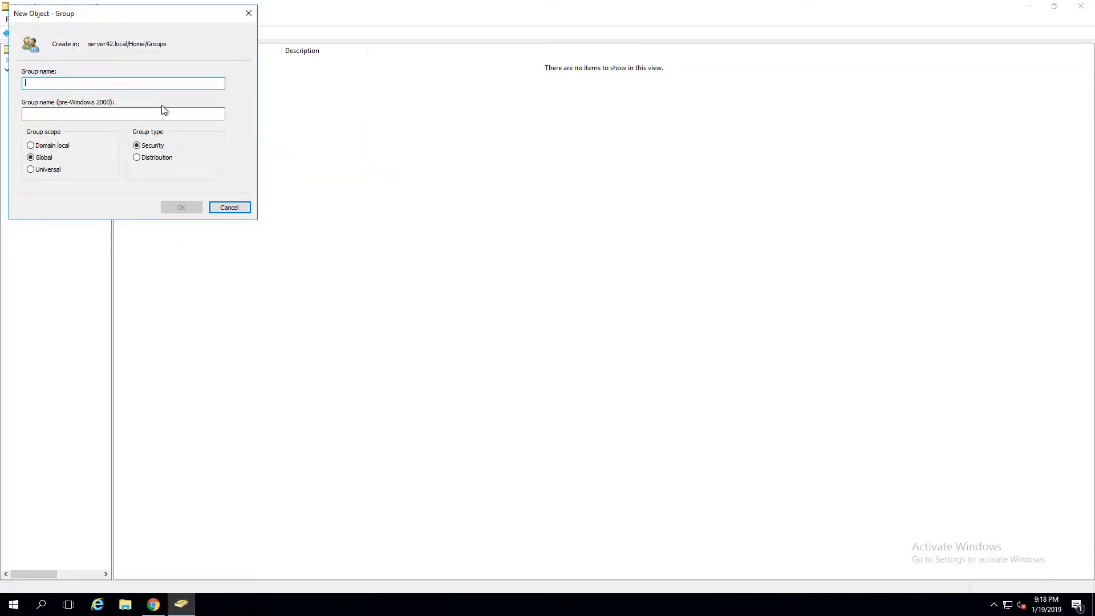
pyautogui.write('ISE')
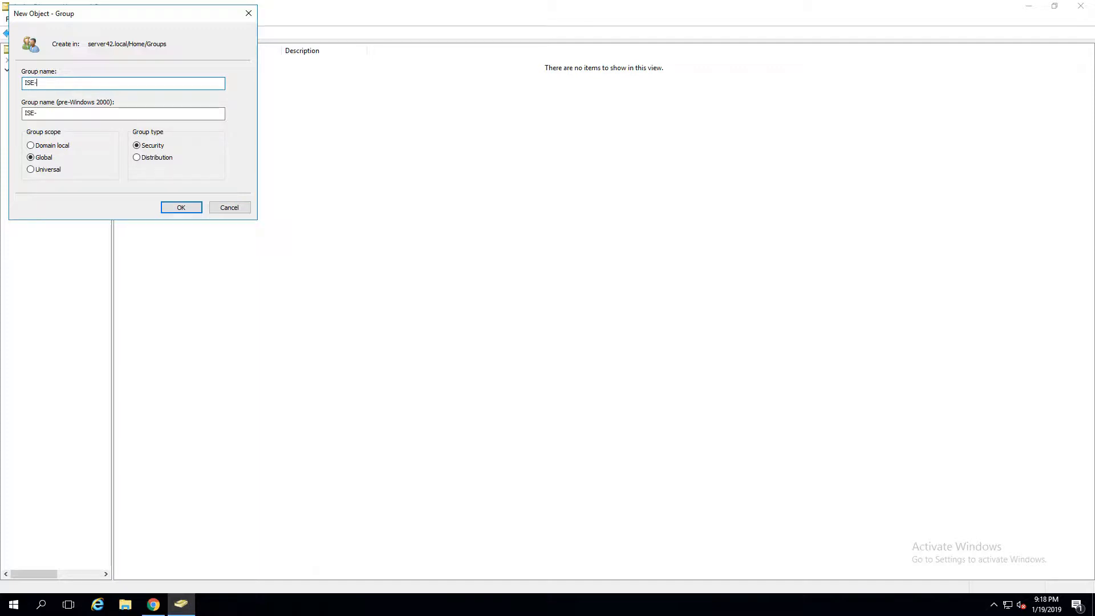
pyautogui.write('-Admin')
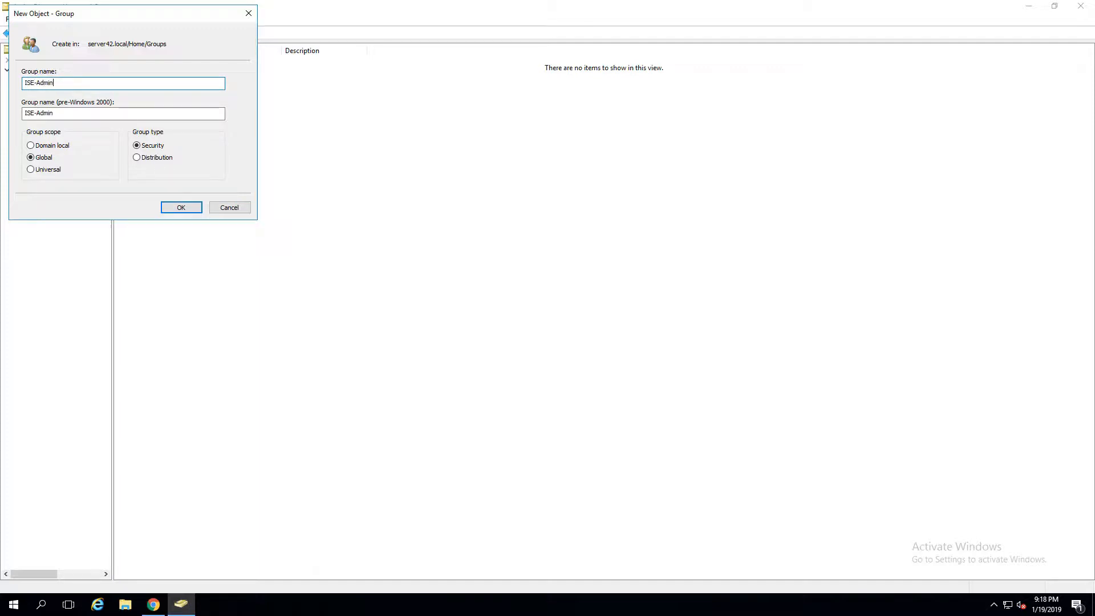
pyautogui.click(186, 213)
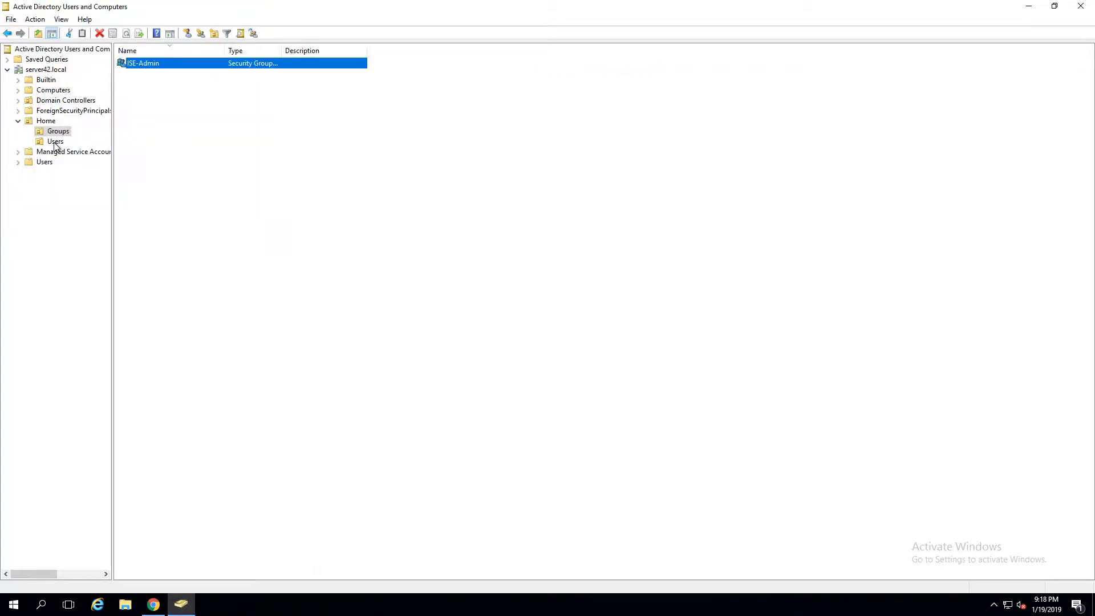
# - Add a second Global Security group named ISE-TACACS-Admin in Home > Groups
pyautogui.rightClick(150, 106)
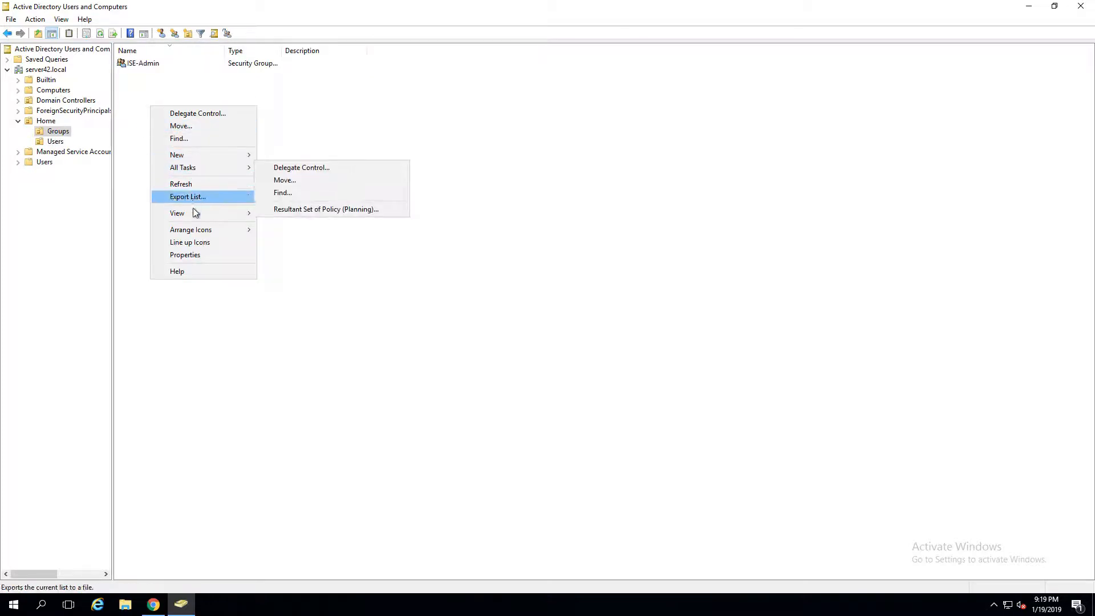
pyautogui.moveTo(200, 155)
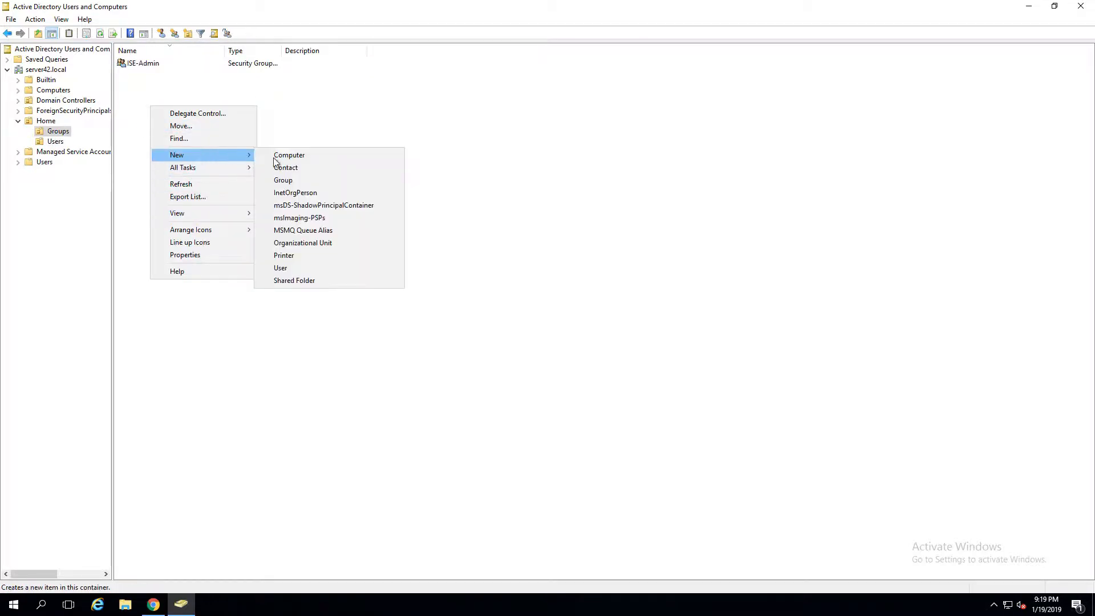
pyautogui.click(299, 179)
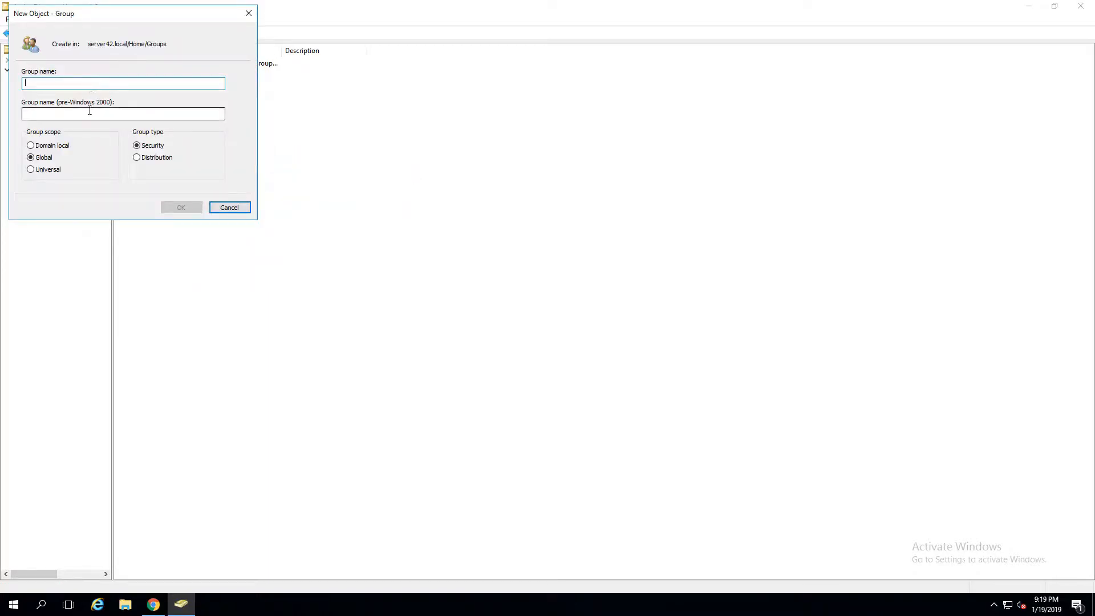
pyautogui.write('ISE')
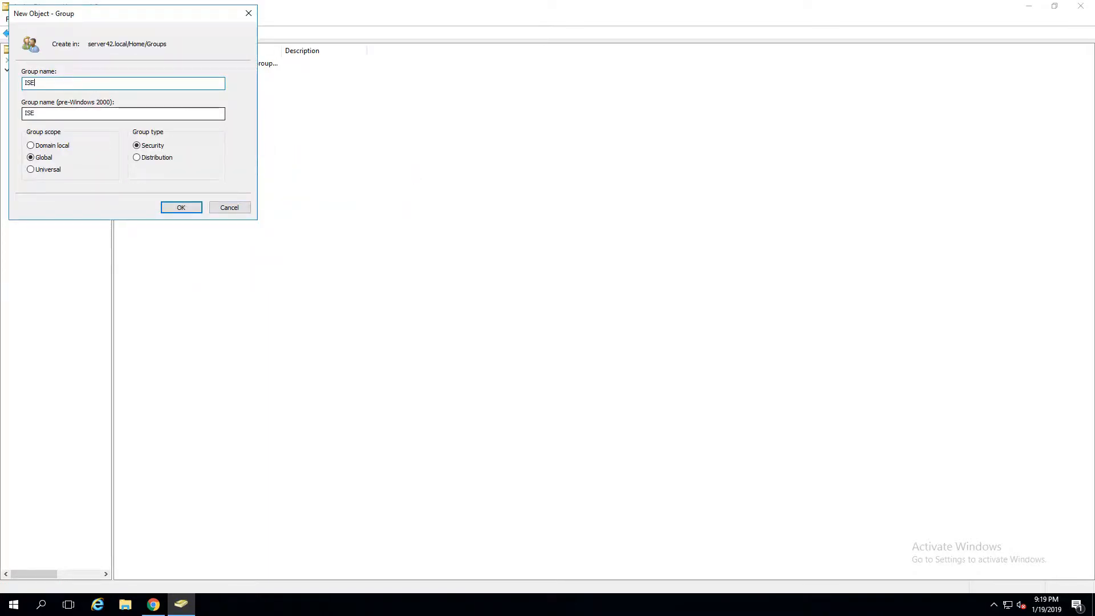
pyautogui.write('-TACACS-Admin')
pyautogui.click(180, 208)
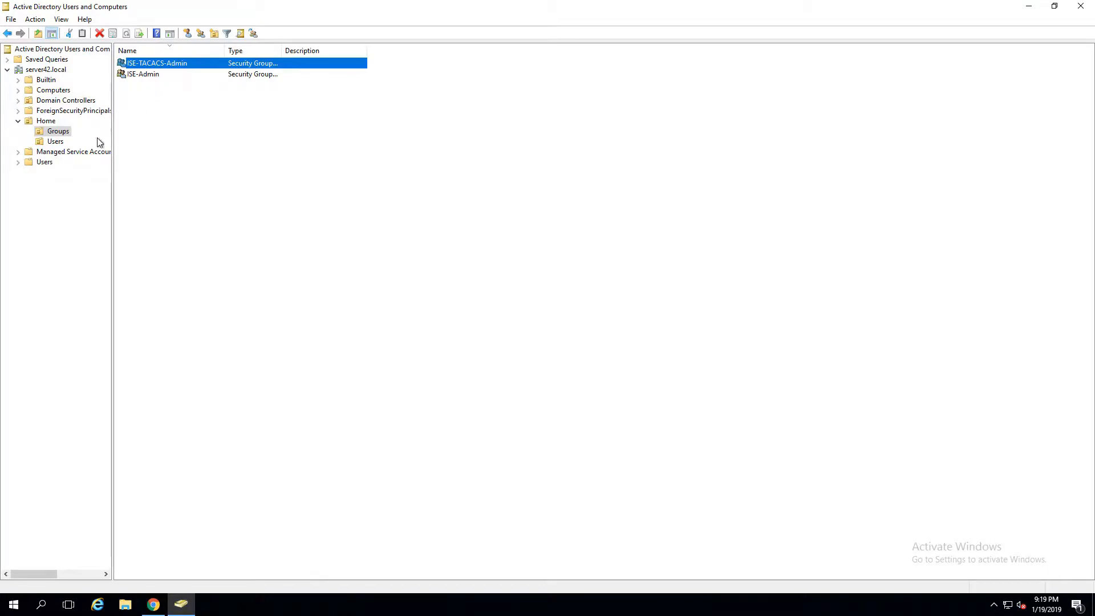
pyautogui.click(55, 141)
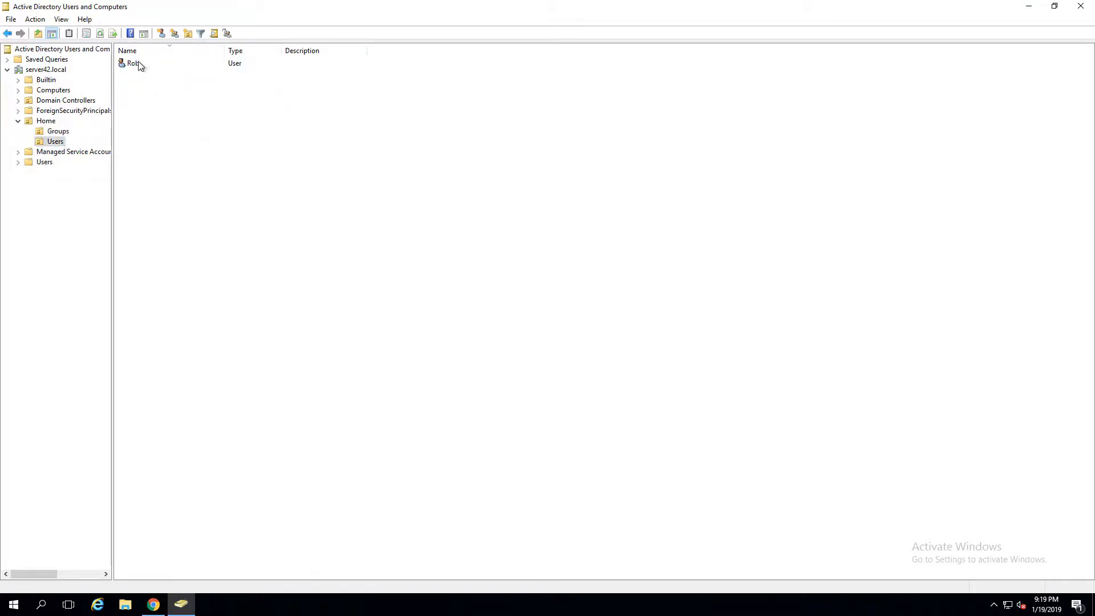
# - Start a new user in Home > Users, reusing the full name as the logon name
pyautogui.rightClick(139, 83)
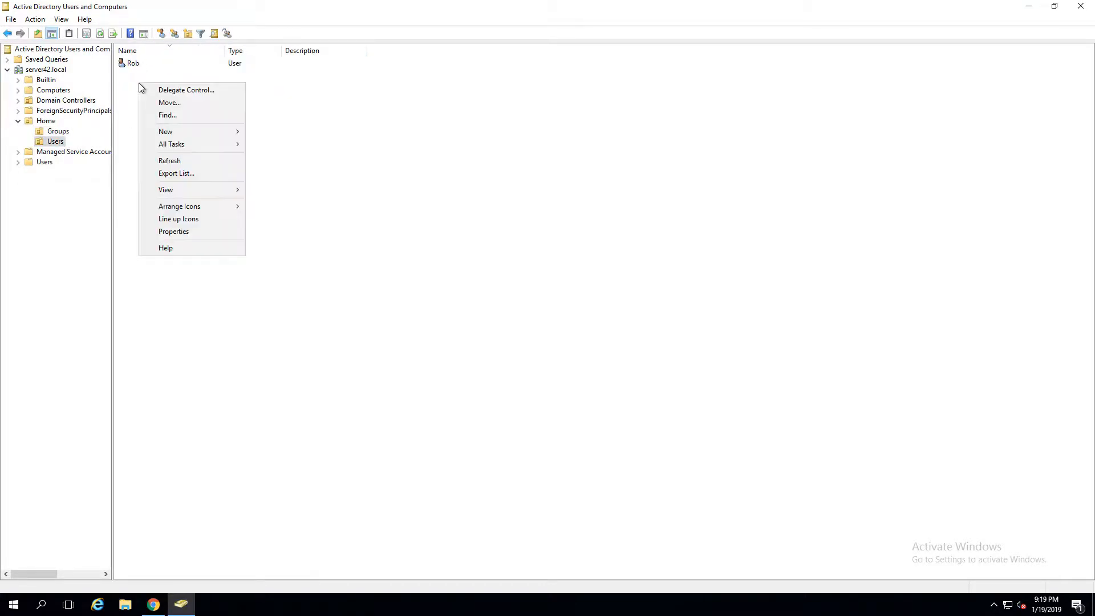
pyautogui.moveTo(185, 135)
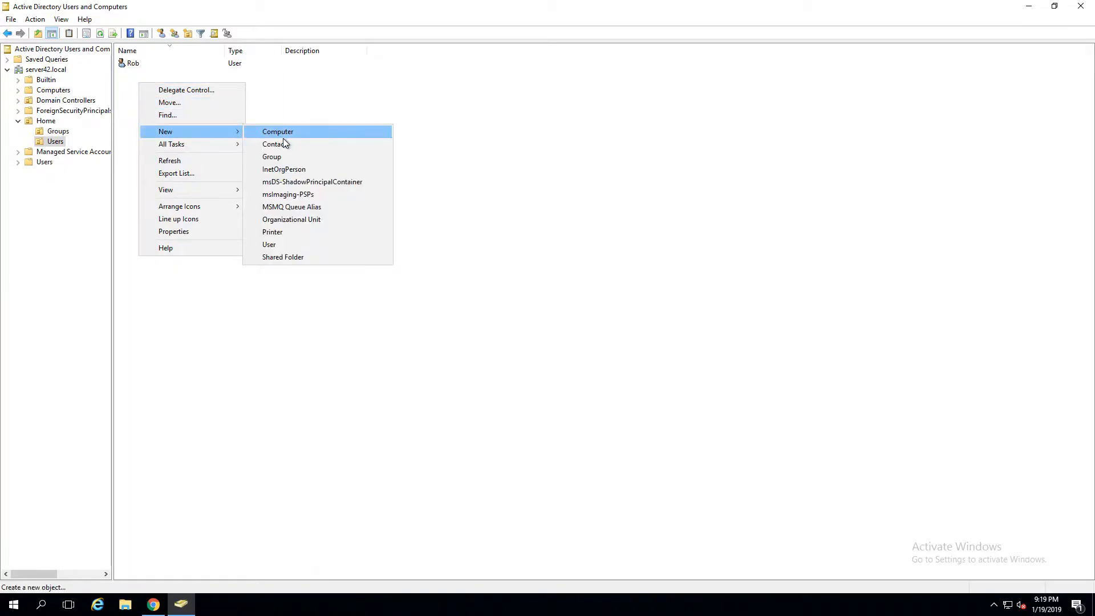
pyautogui.click(284, 245)
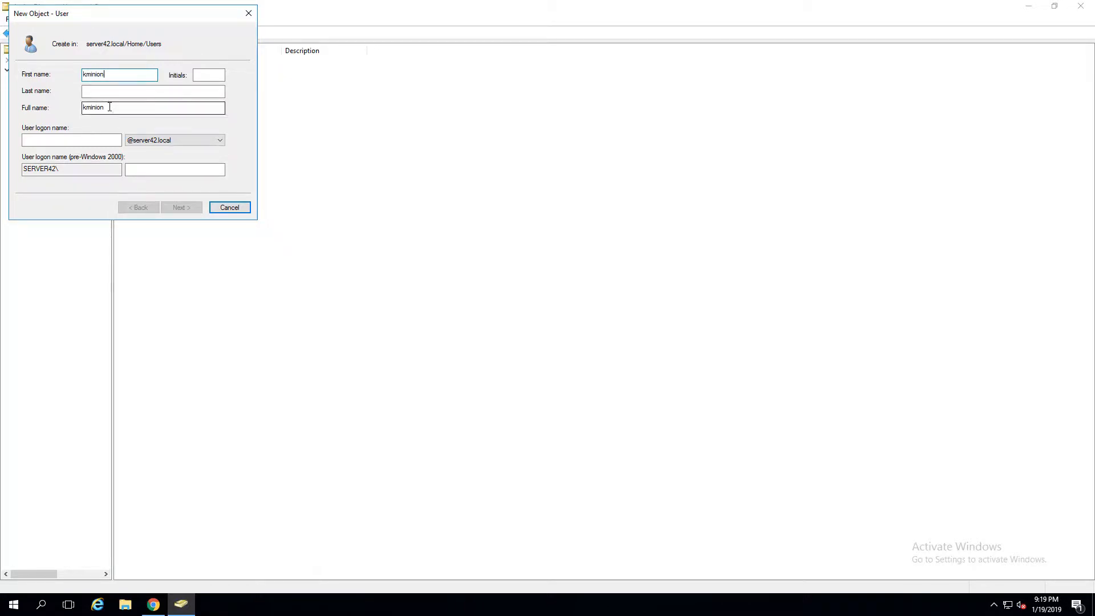
pyautogui.moveTo(109, 108); pyautogui.dragTo(2, 103)
pyautogui.hotkey('ctrl', 'c')
pyautogui.click(52, 142)
pyautogui.hotkey('ctrl', 'v')
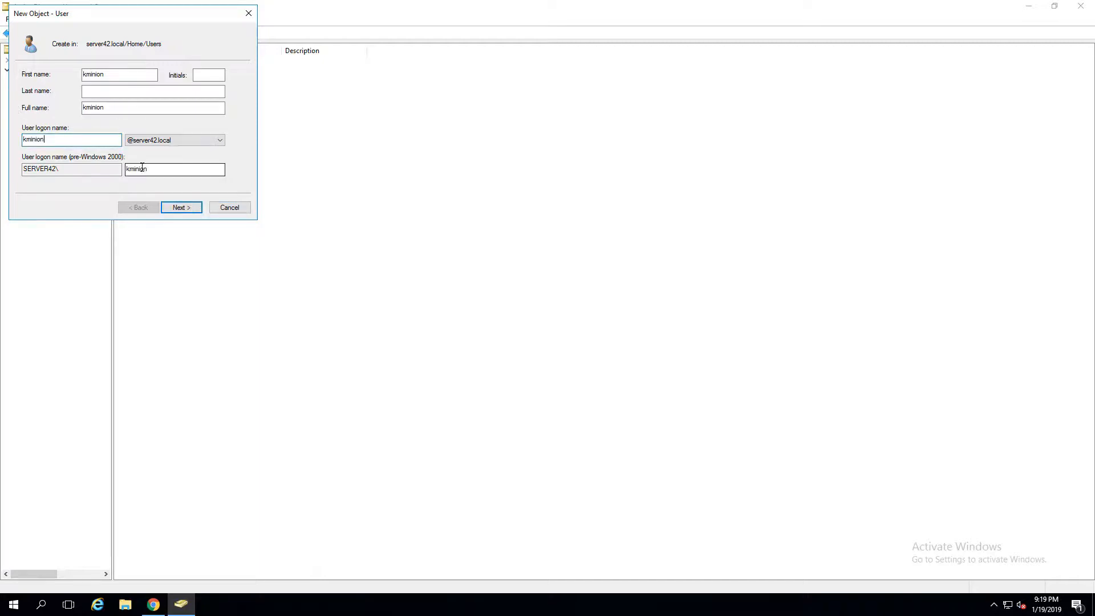
pyautogui.click(180, 207)
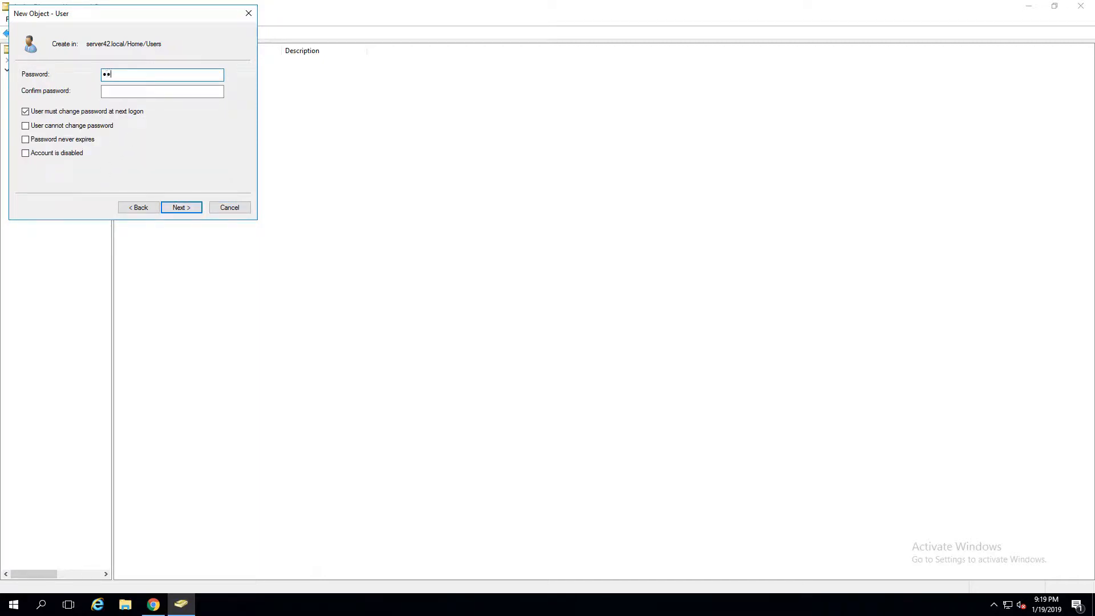
# - Set the user's password as never expiring and not user-changeable, then finish the account
pyautogui.write('••')
pyautogui.press('Tab')
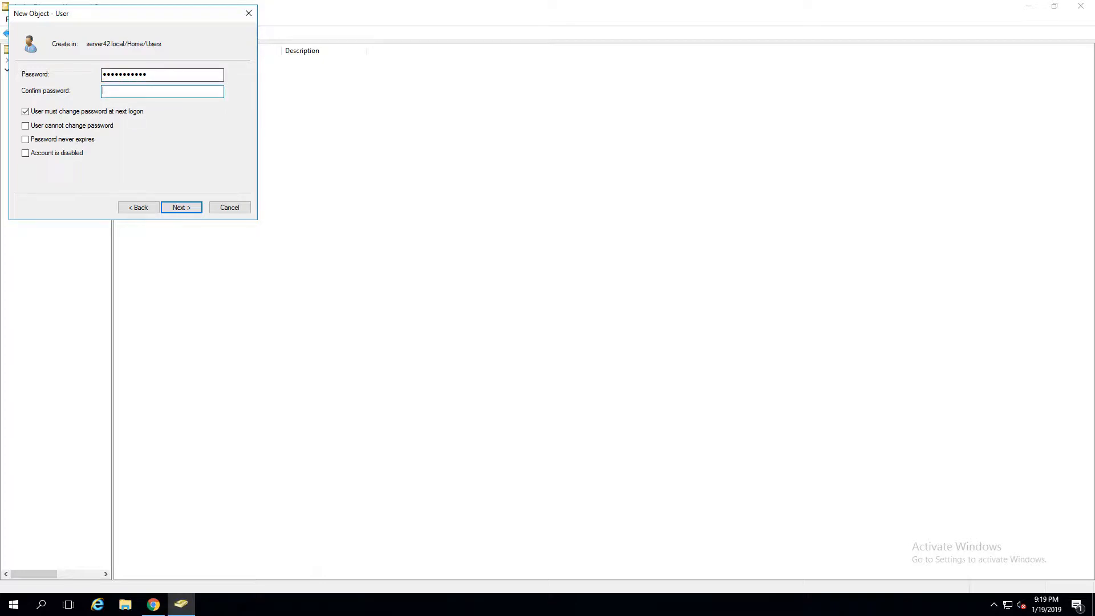
pyautogui.write('•••••••••••')
pyautogui.click(63, 112)
pyautogui.click(62, 126)
pyautogui.click(66, 140)
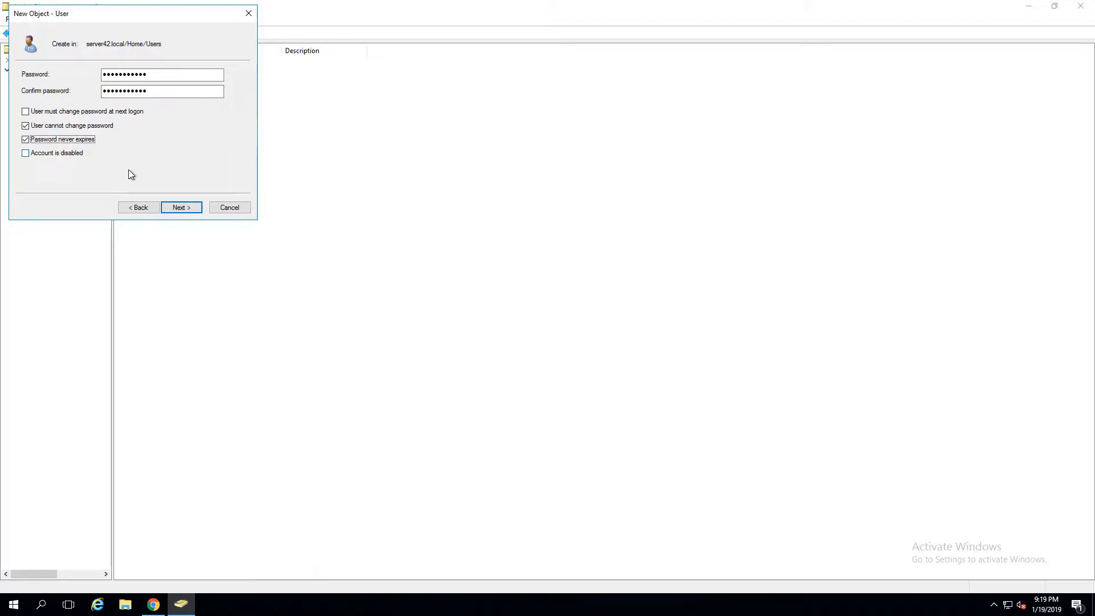
pyautogui.click(181, 208)
pyautogui.click(181, 207)
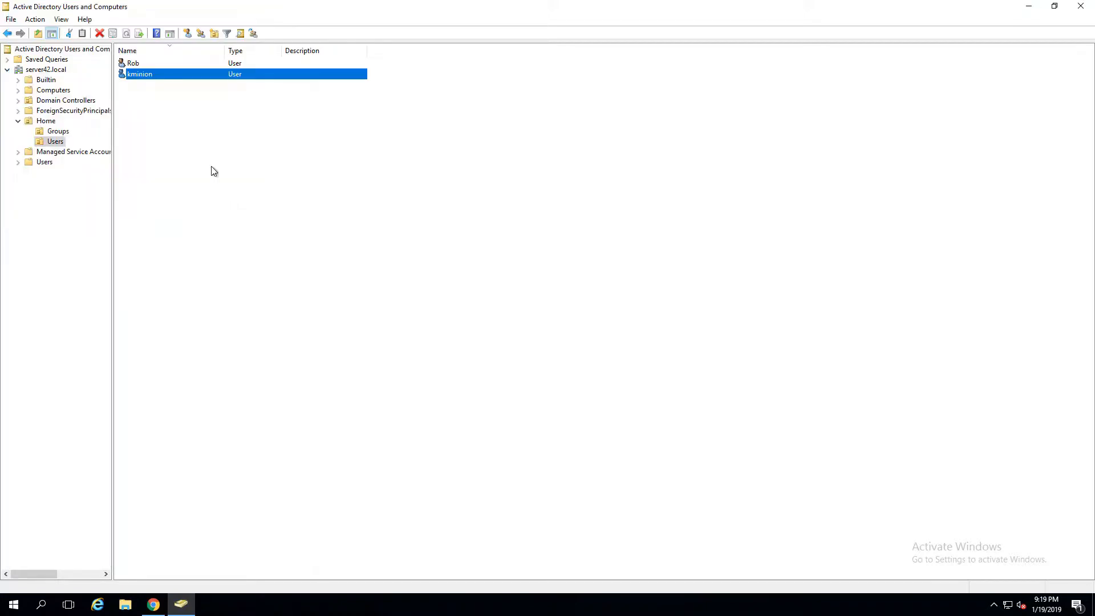
# - Add the new user to the ISE-TACACS-Admin group via Member Of and apply the change
pyautogui.doubleClick(152, 76)
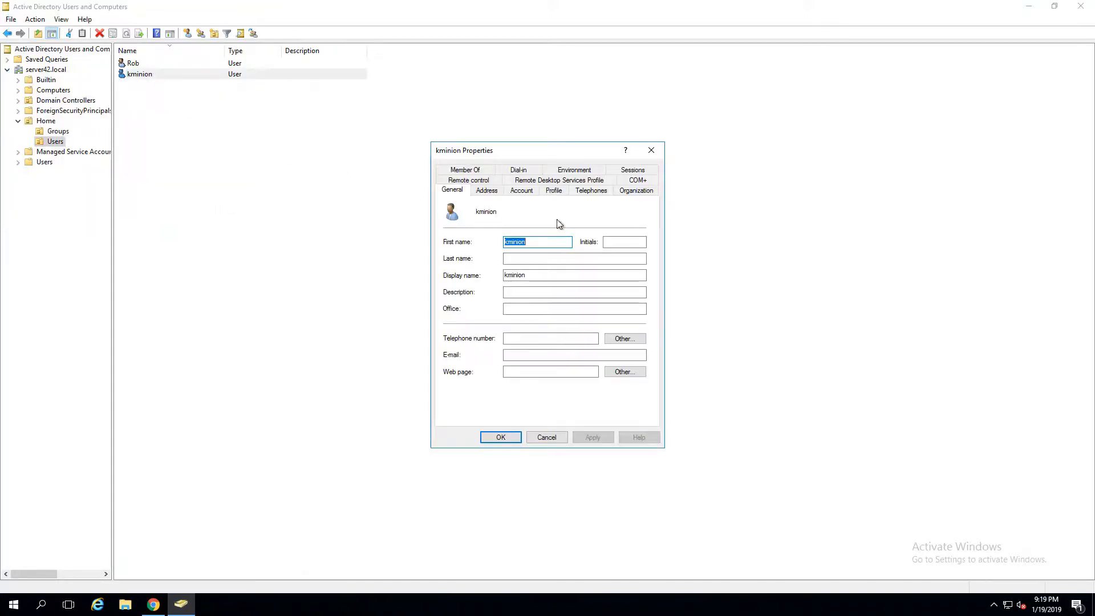
pyautogui.click(483, 174)
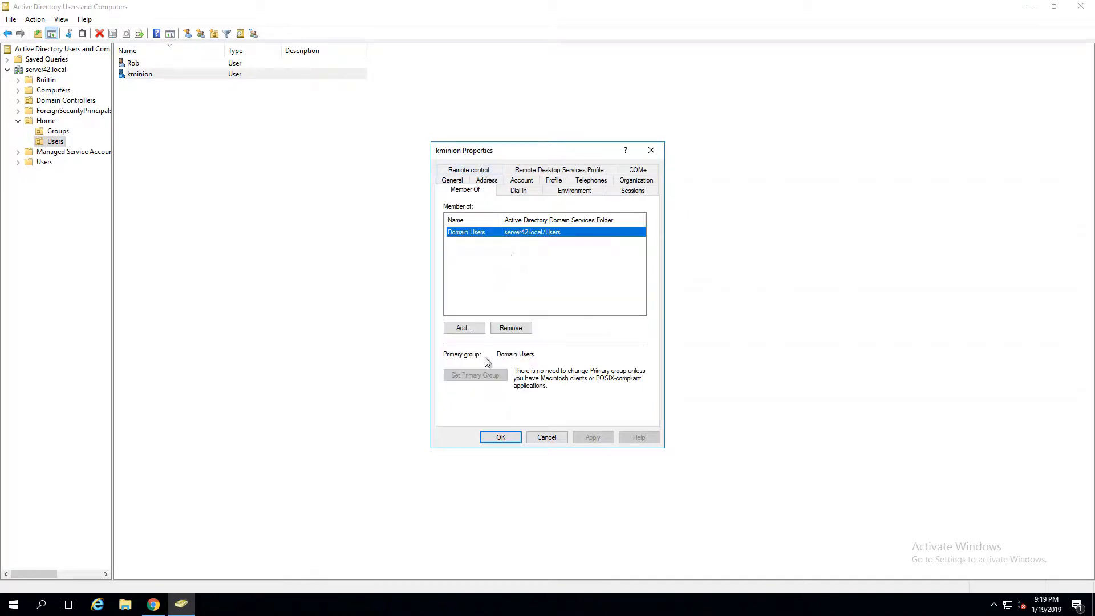
pyautogui.click(472, 330)
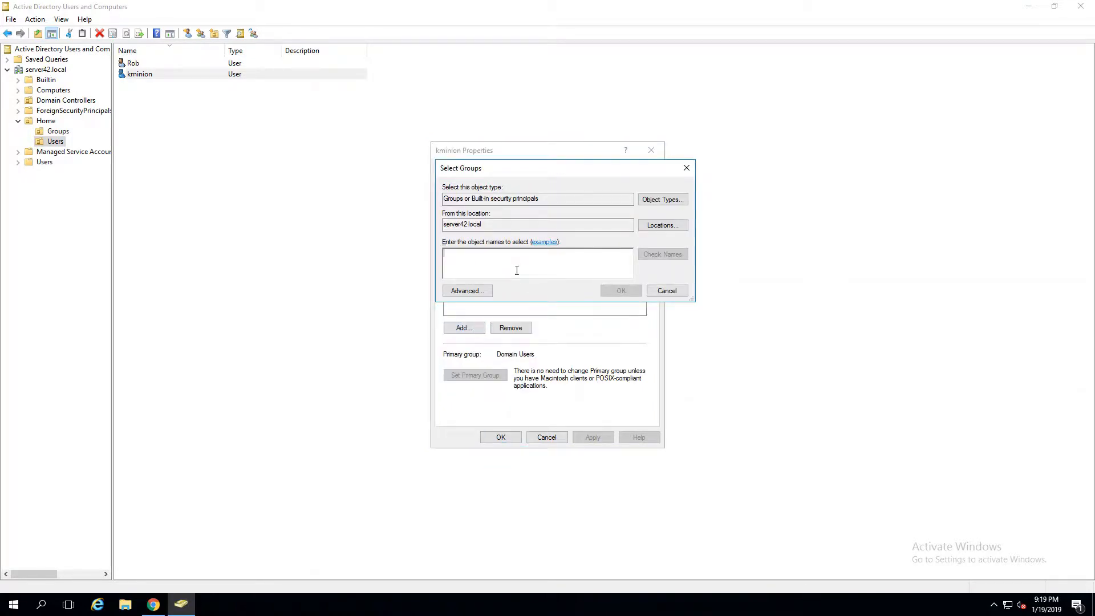
pyautogui.write('ISE')
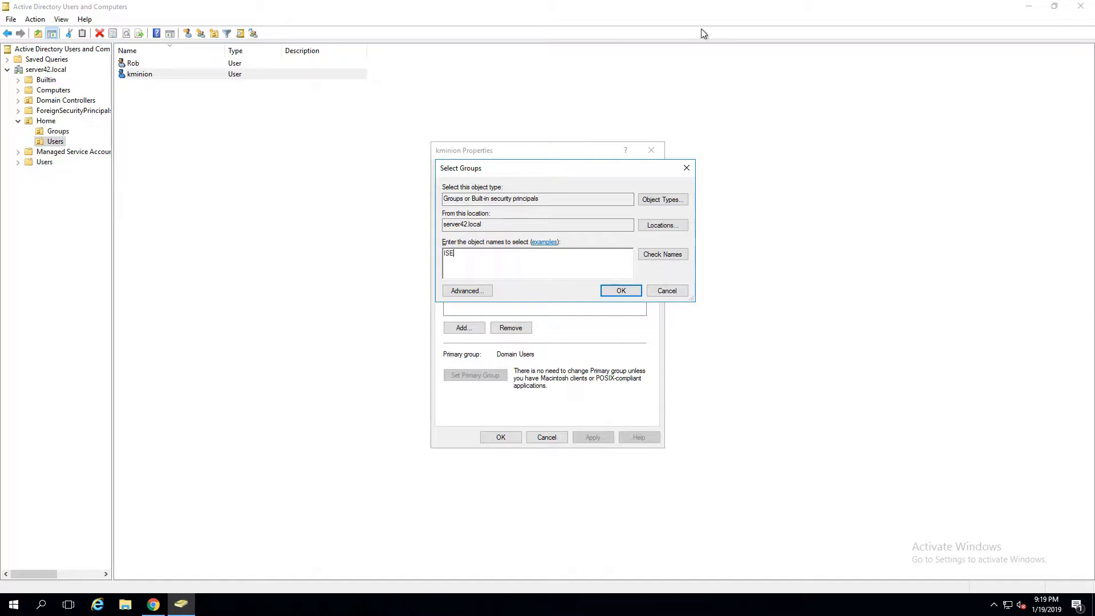
pyautogui.click(663, 254)
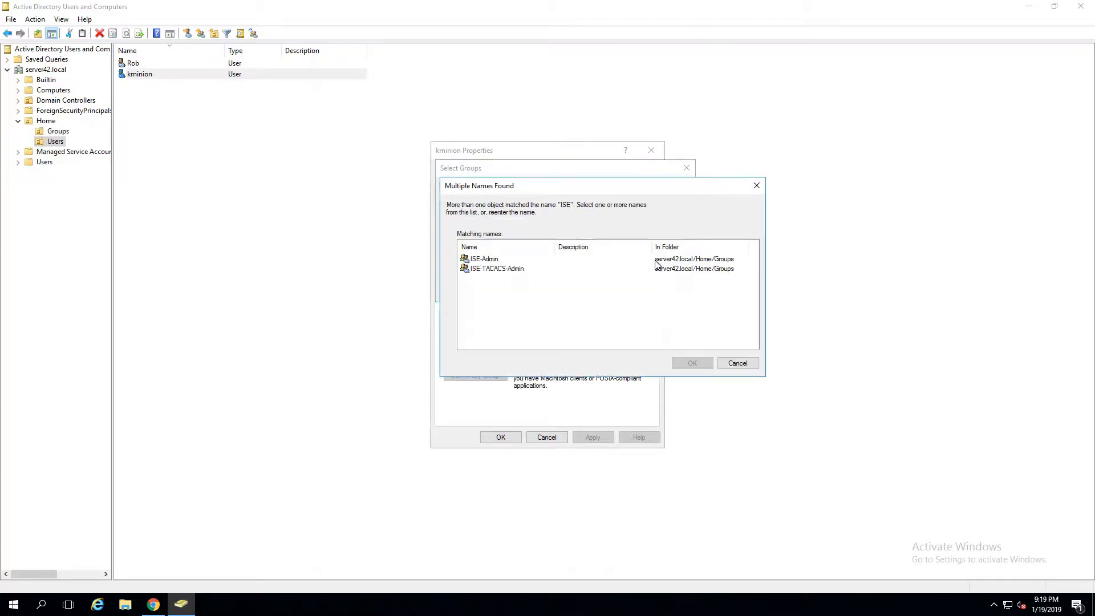
pyautogui.click(511, 269)
pyautogui.click(692, 362)
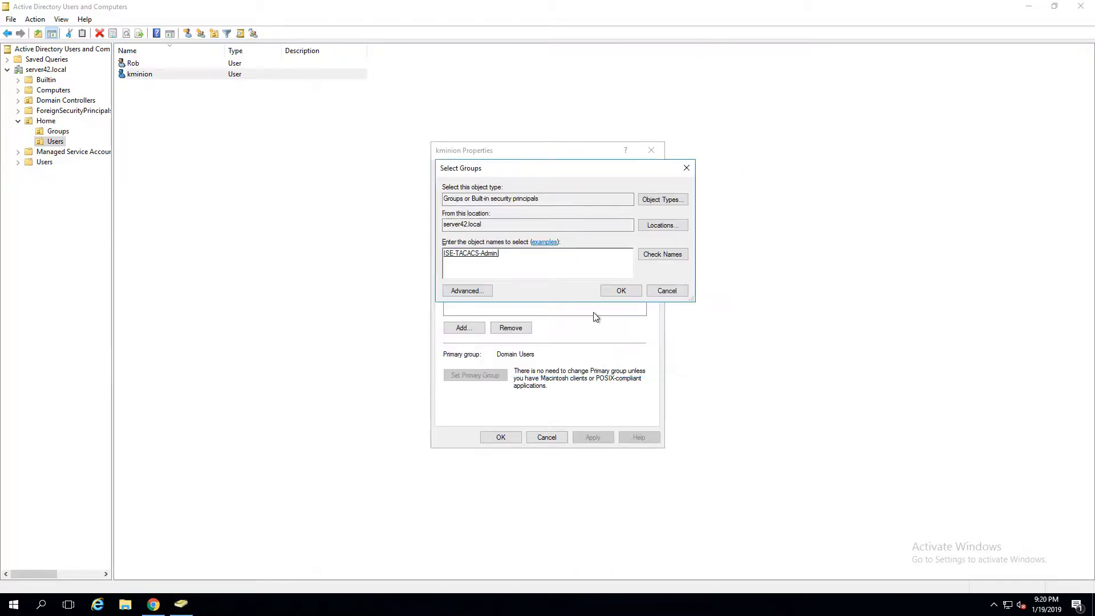
pyautogui.click(621, 291)
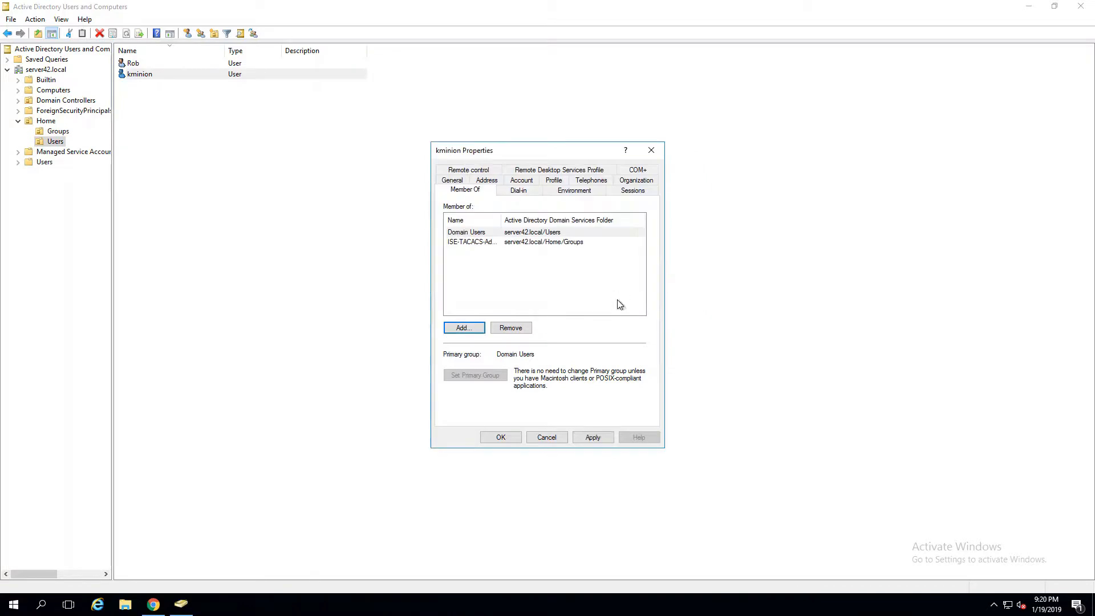
pyautogui.click(593, 437)
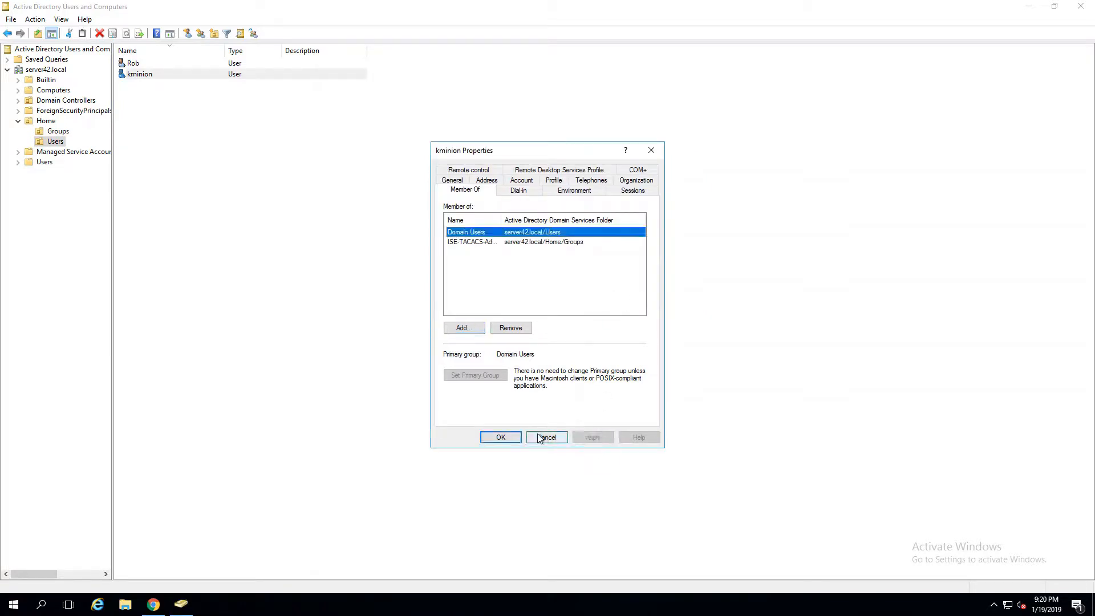
pyautogui.click(500, 437)
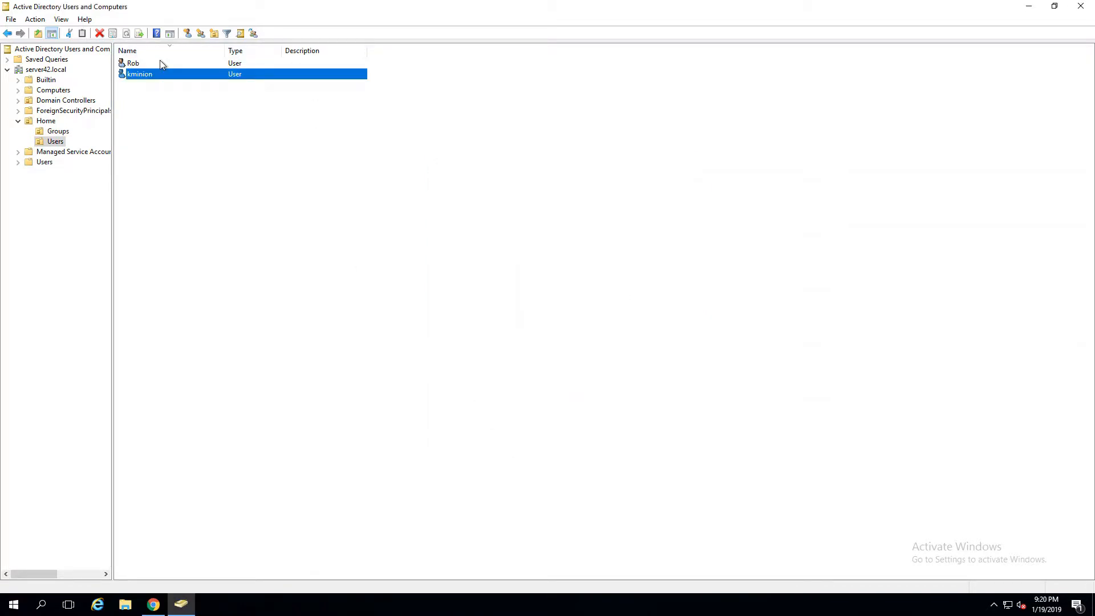
# - Add the first user account to the ISE-Admin group and save its properties
pyautogui.doubleClick(160, 62)
pyautogui.click(482, 172)
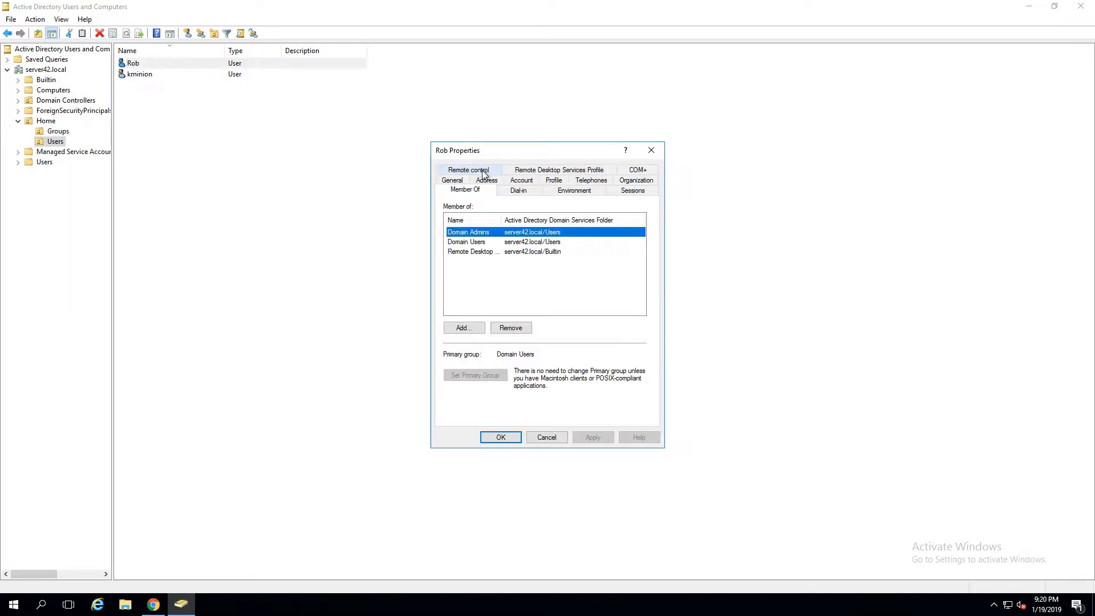
pyautogui.click(473, 331)
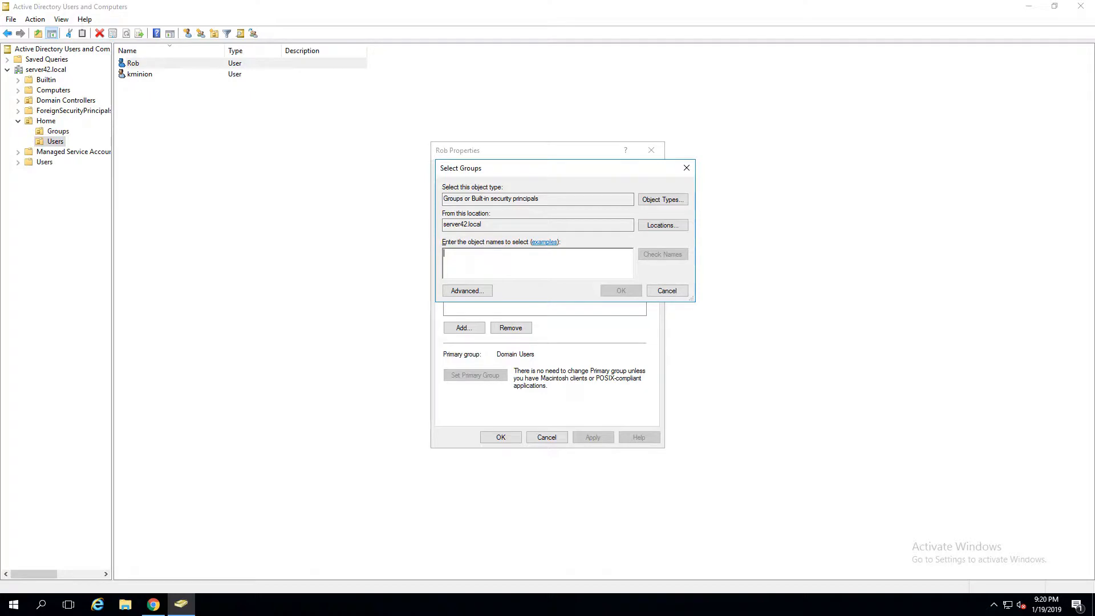
pyautogui.write('ISE')
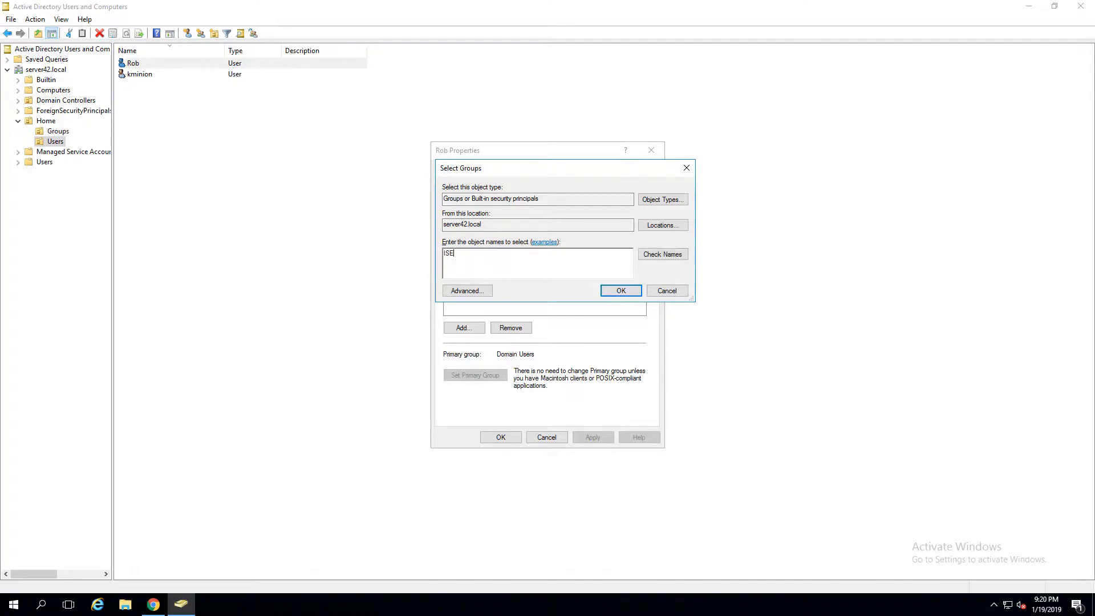
pyautogui.click(676, 256)
pyautogui.click(494, 260)
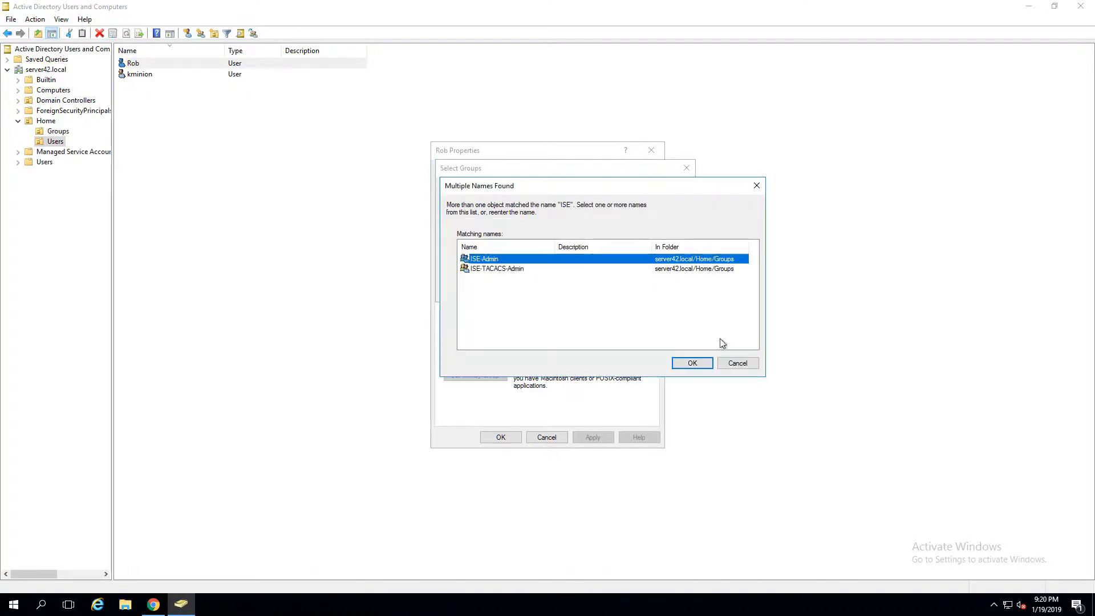
pyautogui.click(690, 363)
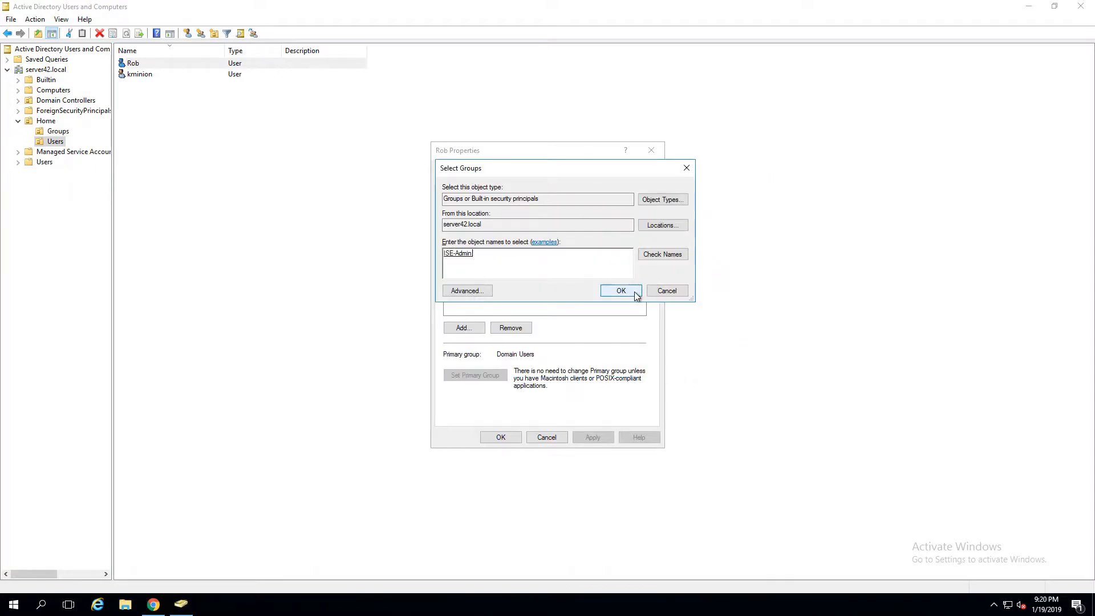
pyautogui.click(621, 290)
pyautogui.click(593, 436)
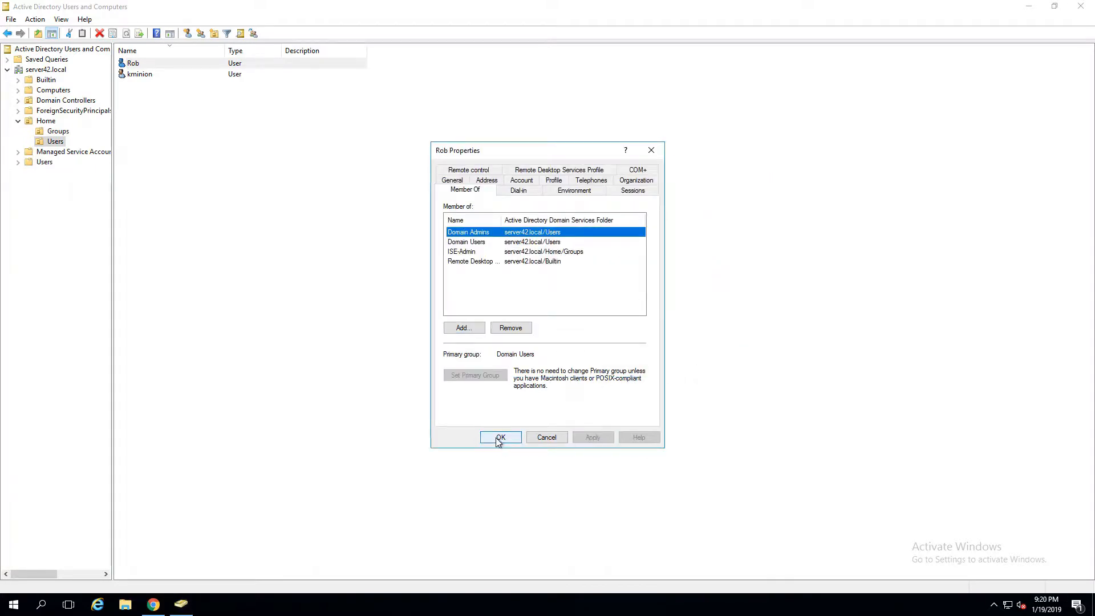
pyautogui.click(496, 437)
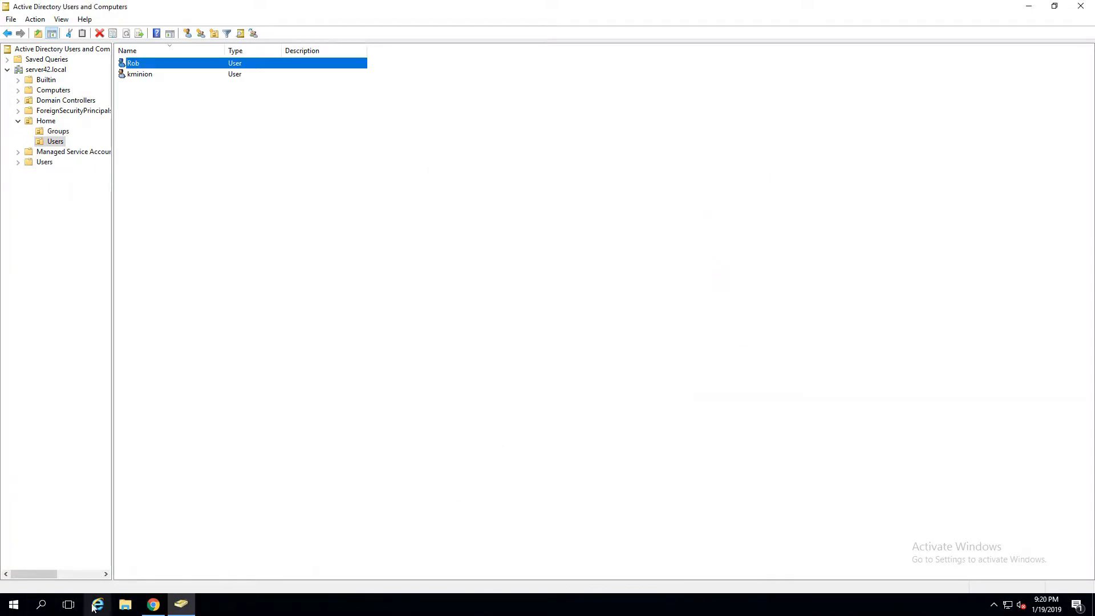
pyautogui.click(153, 604)
# - Log in to ISE as admin and go to Administration > Identity Management > External Identity Sources
pyautogui.click(523, 305)
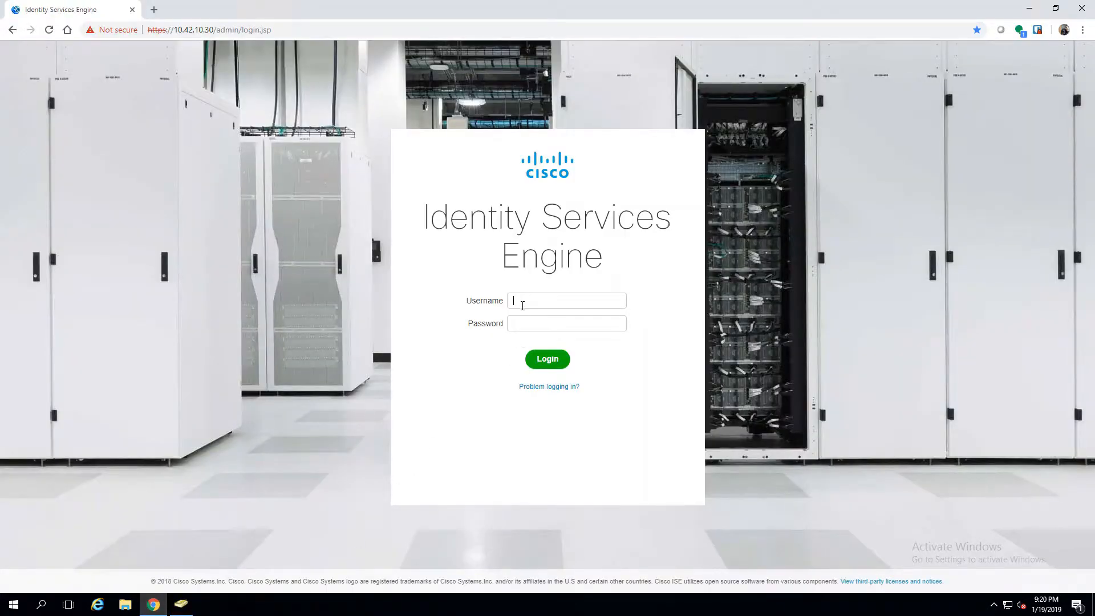
pyautogui.write('admin')
pyautogui.press('Return')
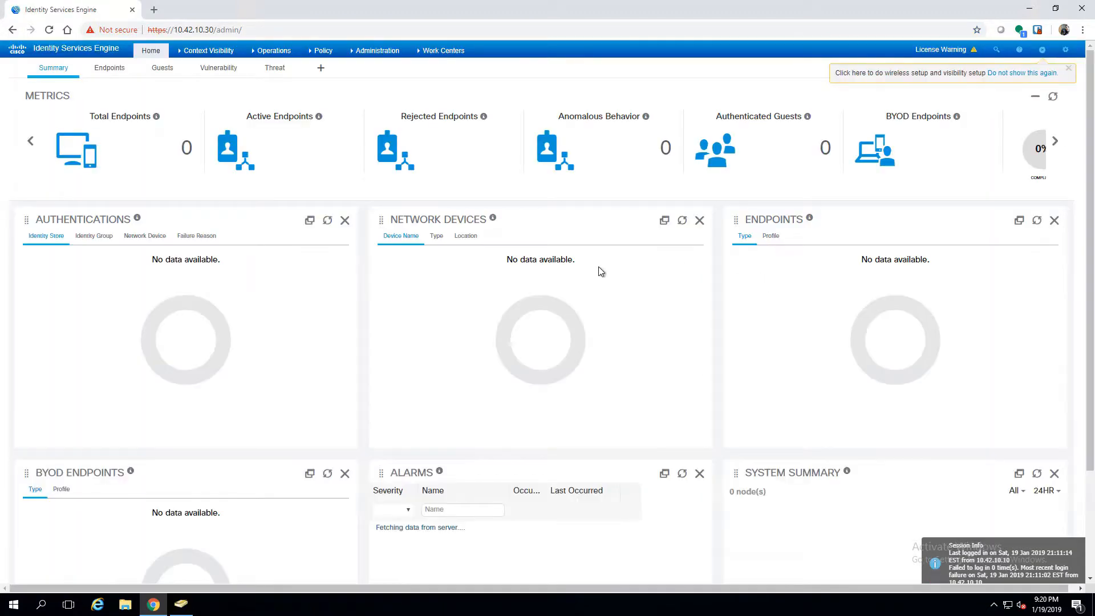
pyautogui.click(374, 51)
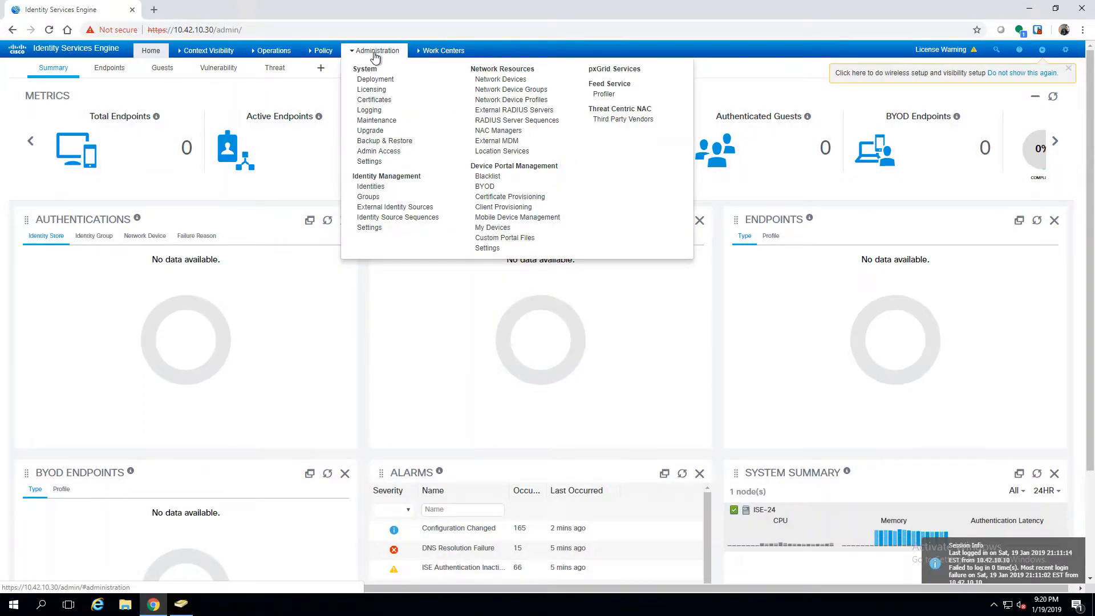
pyautogui.click(397, 208)
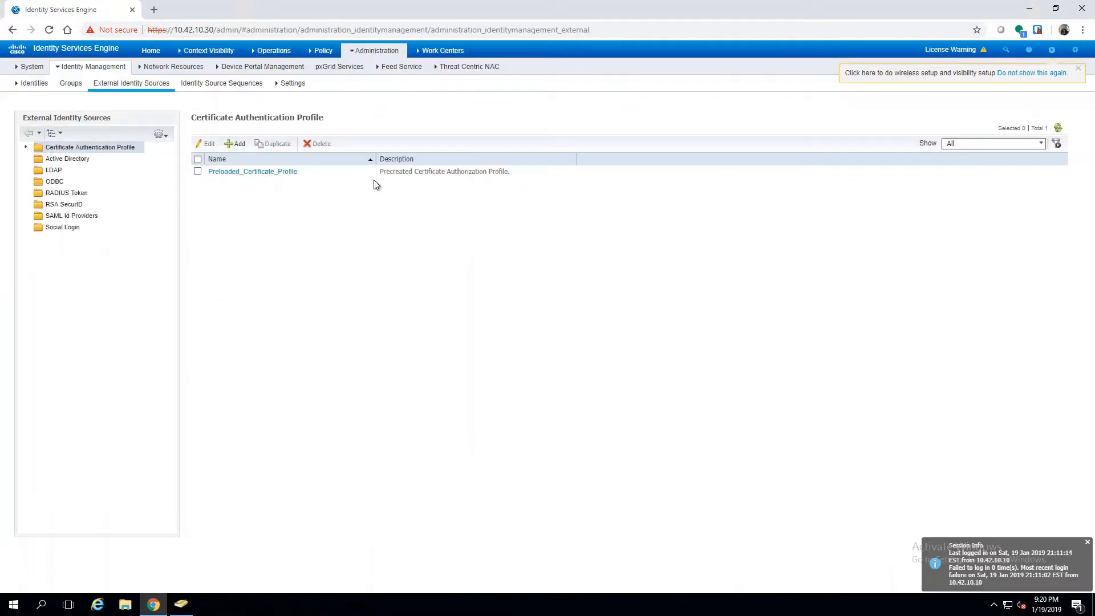
# - Add an Active Directory join point named DemoAD for domain server42.local and submit it
pyautogui.click(70, 159)
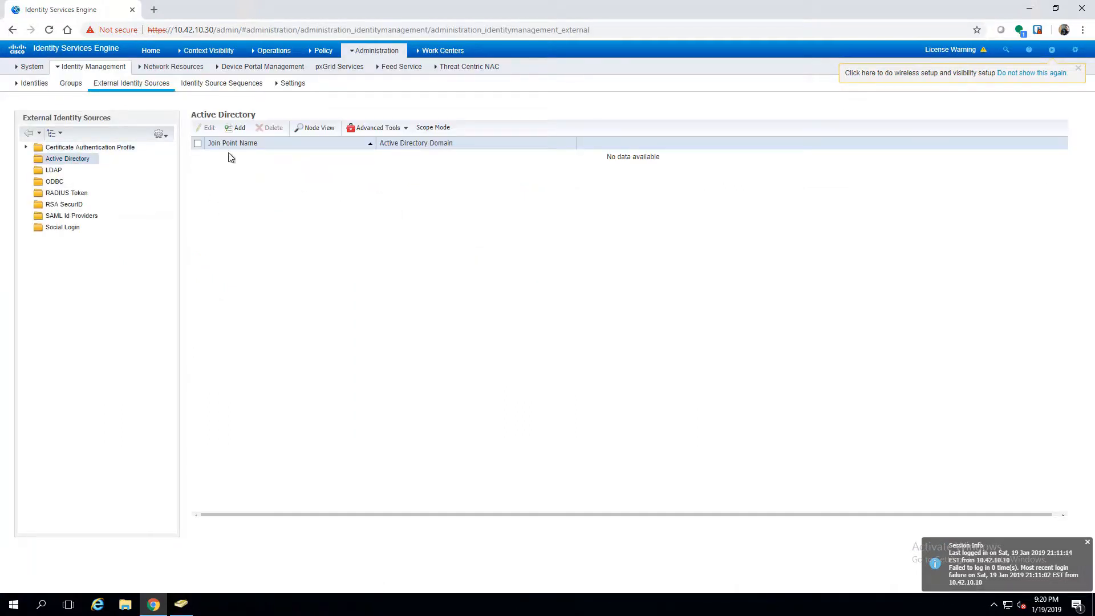
pyautogui.click(236, 128)
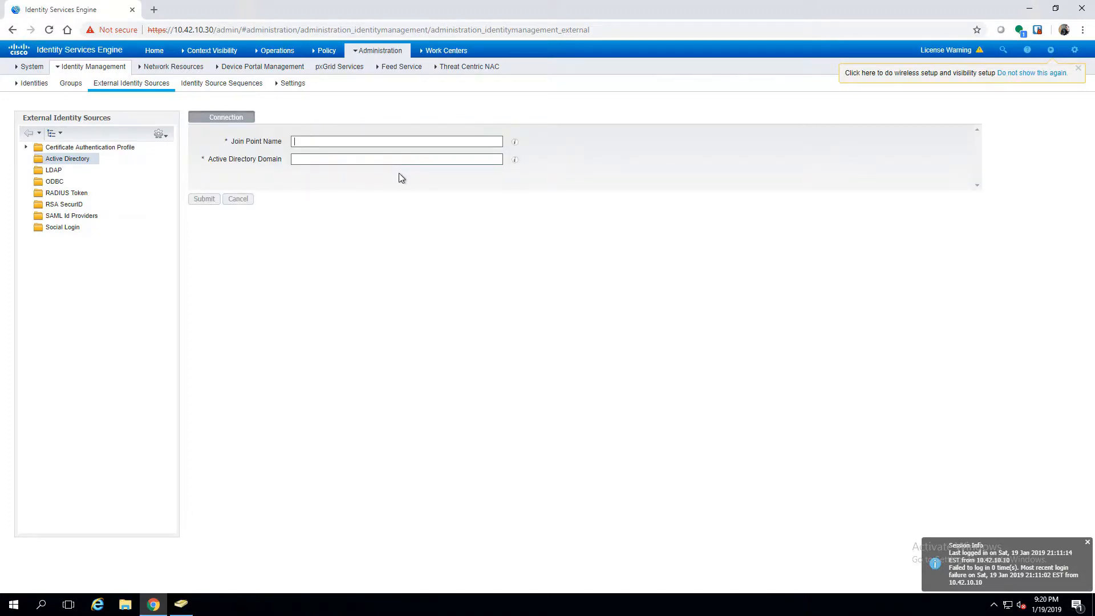
pyautogui.write('Demo')
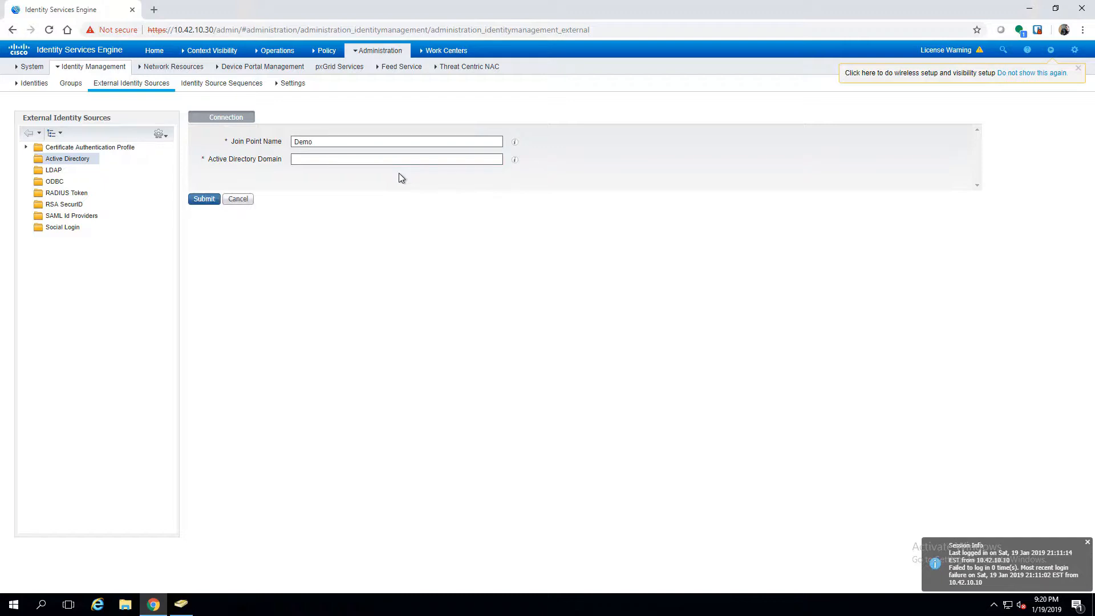
pyautogui.write('AD')
pyautogui.write('serve')
pyautogui.write('r42.')
pyautogui.write('local')
pyautogui.click(203, 199)
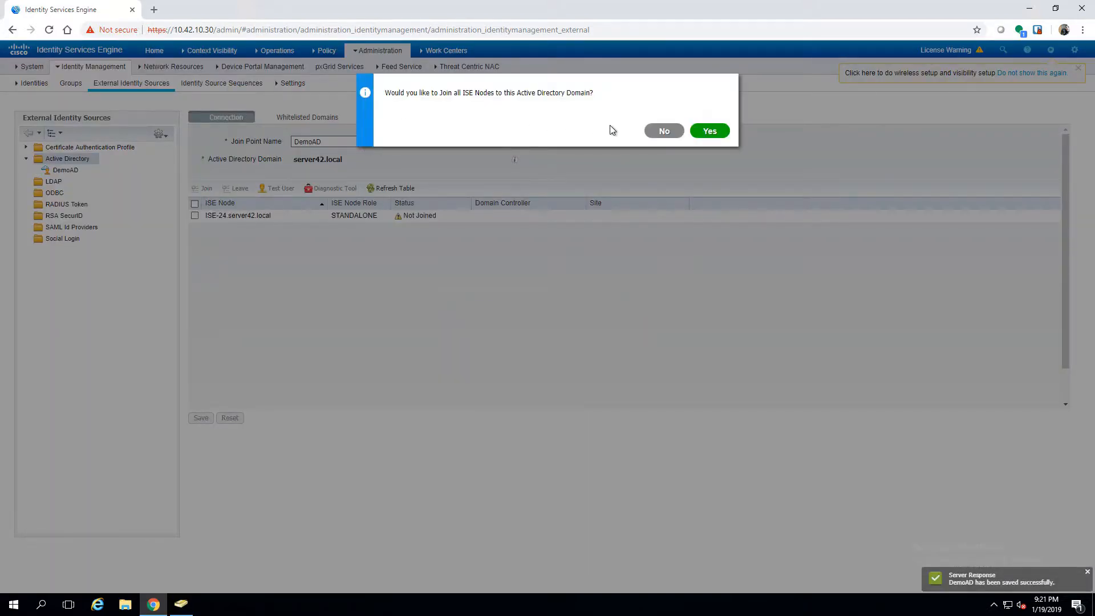
# - Join all ISE nodes to server42.local with domain admin credentials, then view DemoAD's Groups
pyautogui.click(715, 131)
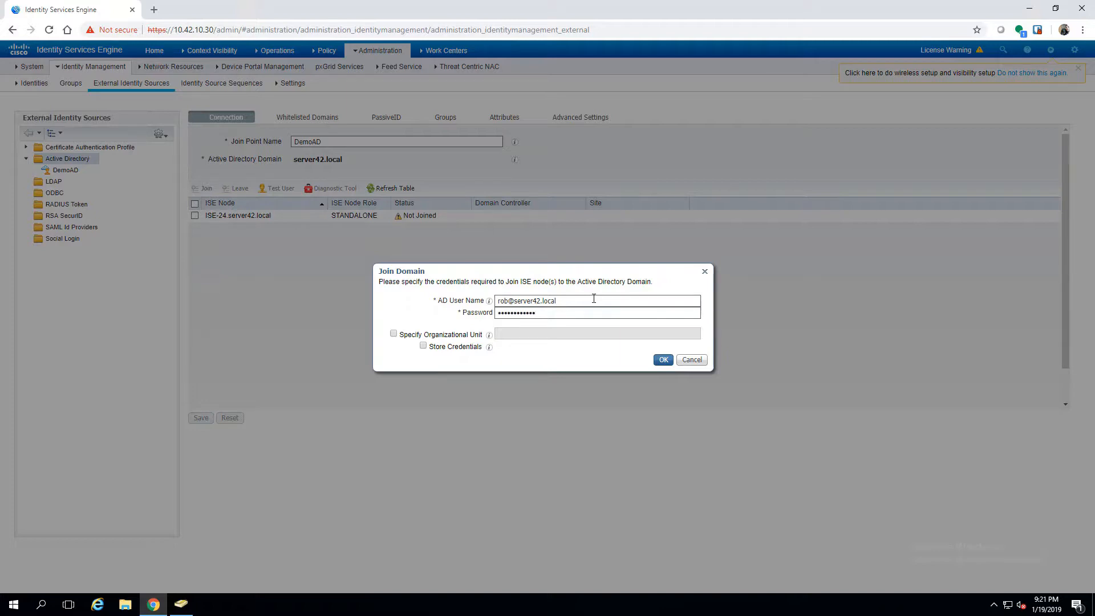
pyautogui.click(662, 359)
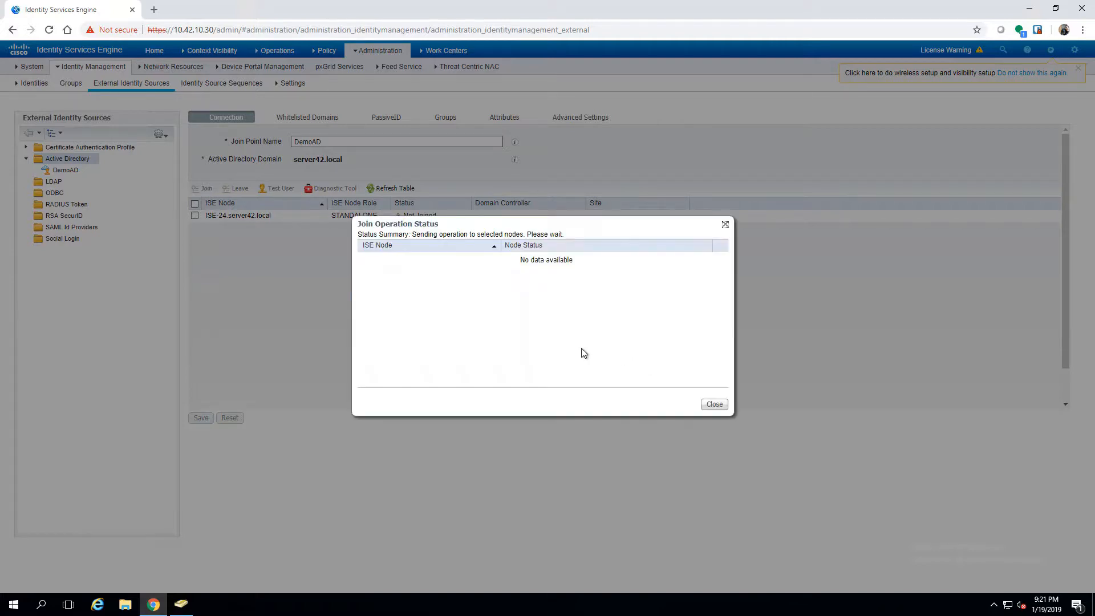
pyautogui.click(715, 404)
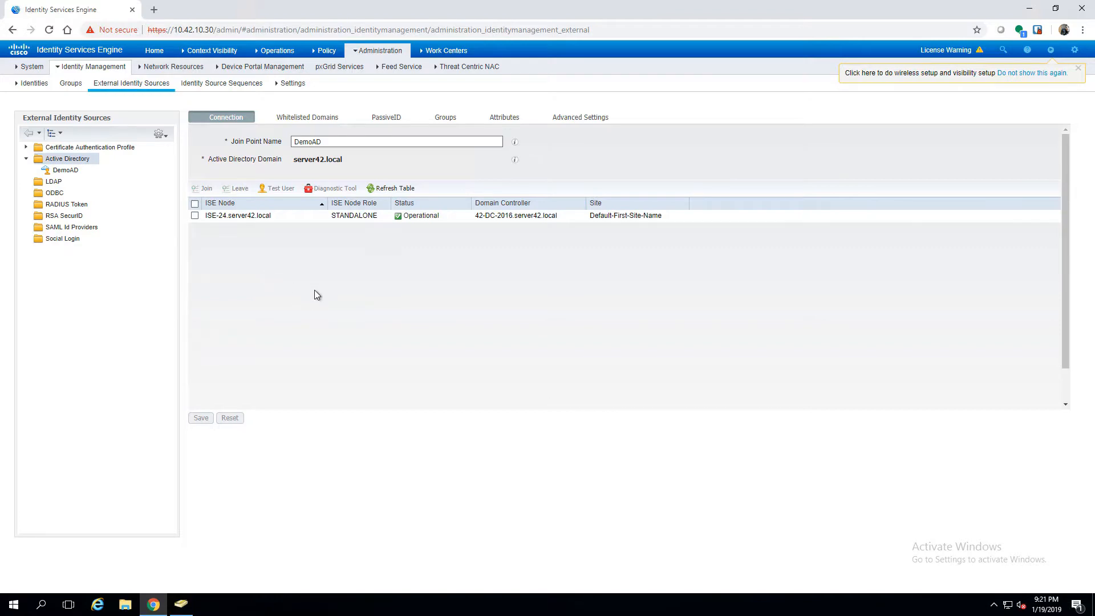
pyautogui.click(448, 119)
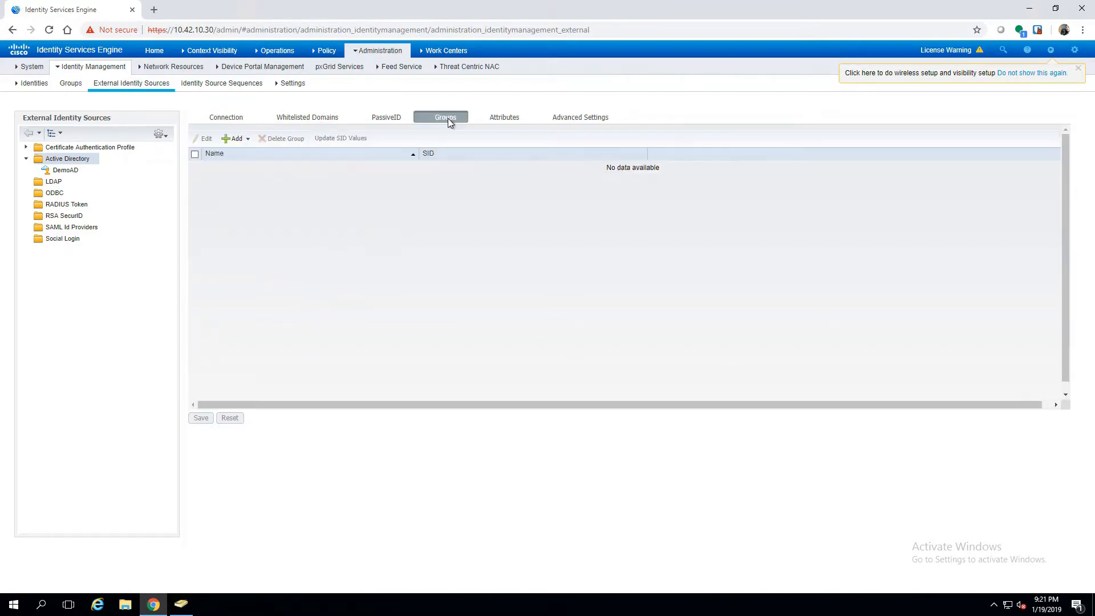
# - Retrieve directory groups matching *ISE*, add ISE-Admin and ISE-TACACS-Admin to DemoAD, and save
pyautogui.click(238, 141)
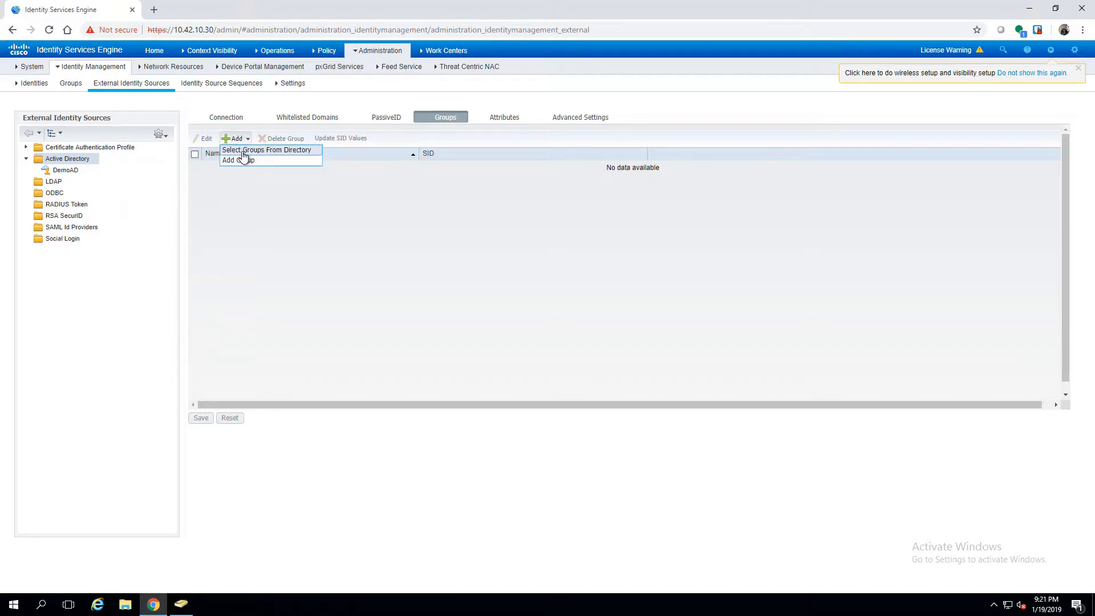
pyautogui.click(242, 149)
pyautogui.click(370, 168)
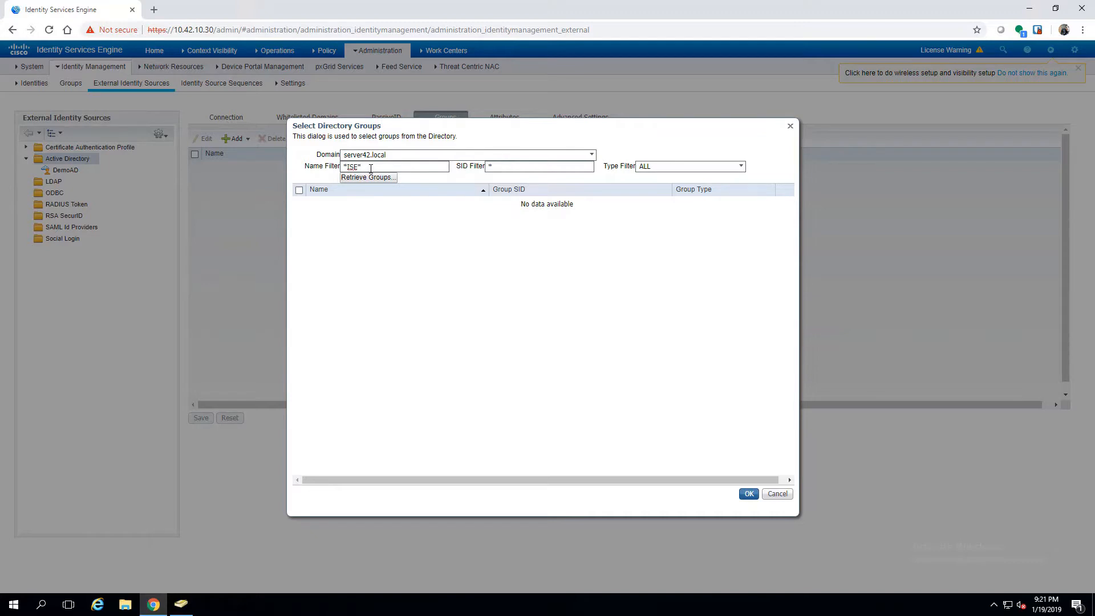
pyautogui.click(372, 178)
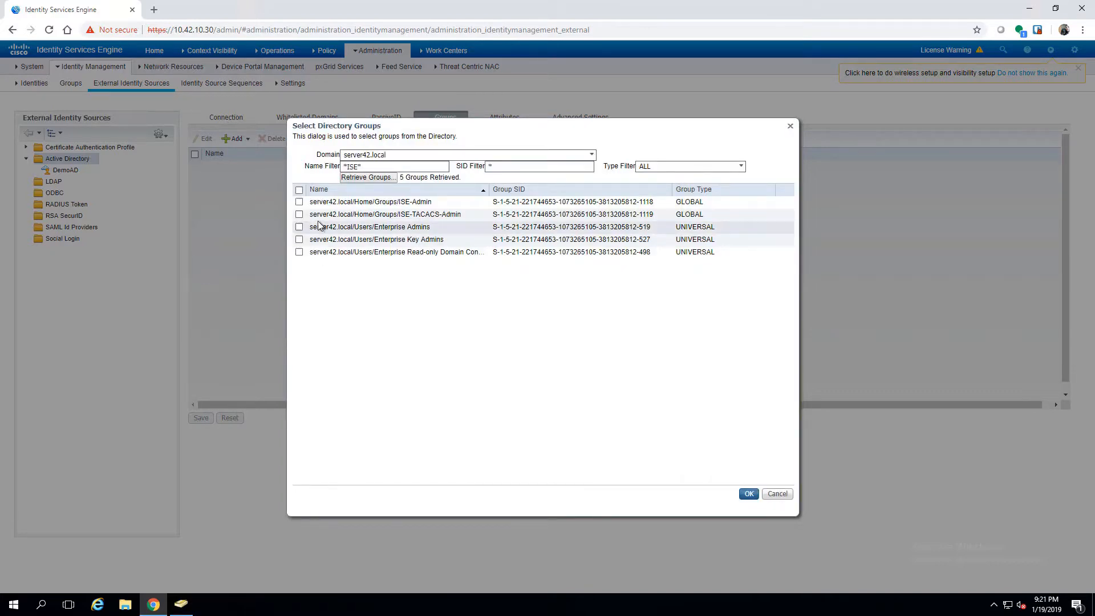
pyautogui.click(298, 203)
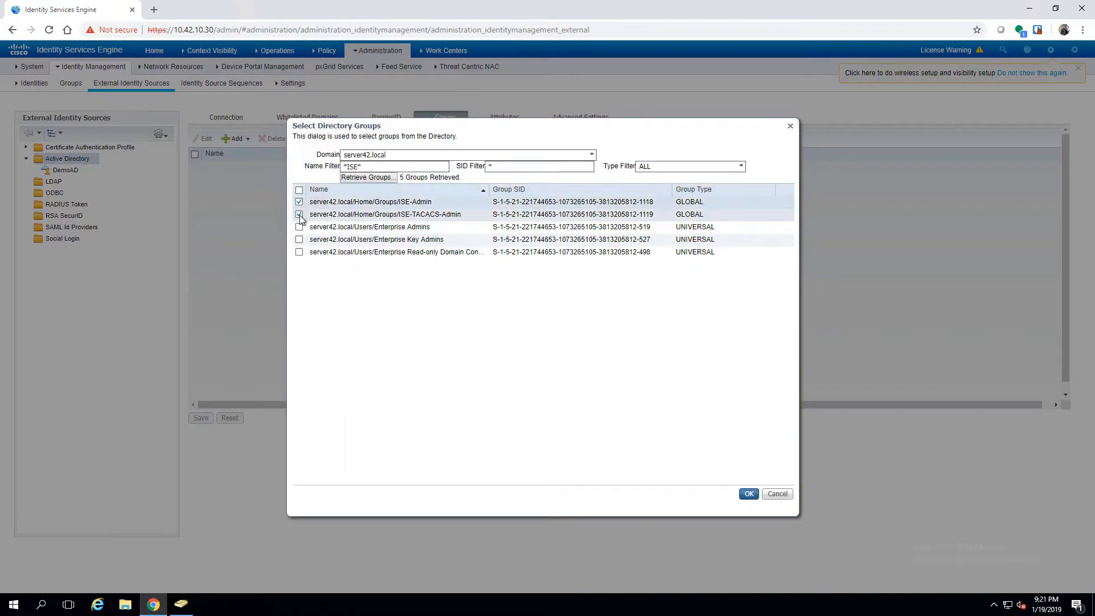
pyautogui.click(750, 496)
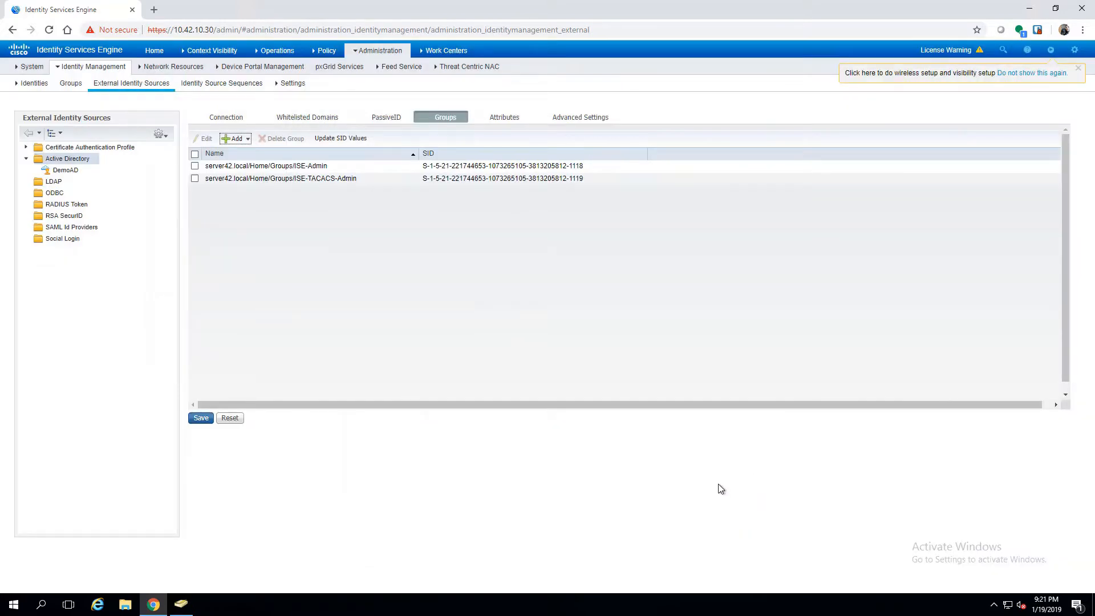
pyautogui.click(195, 416)
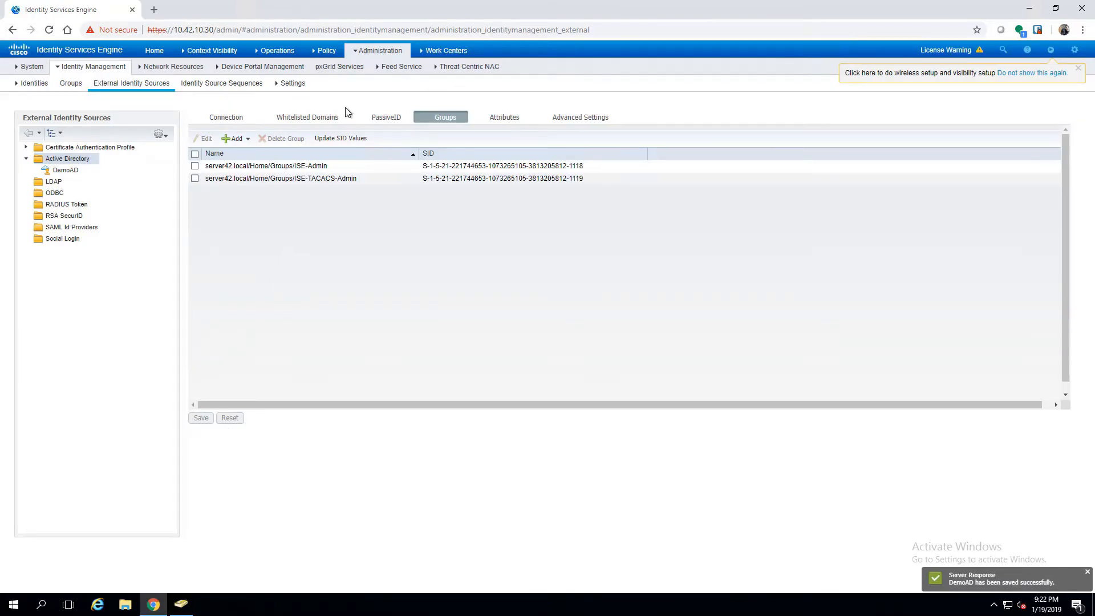
# - Set the admin authentication Identity Source to AD:DemoAD and save it
pyautogui.moveTo(363, 54)
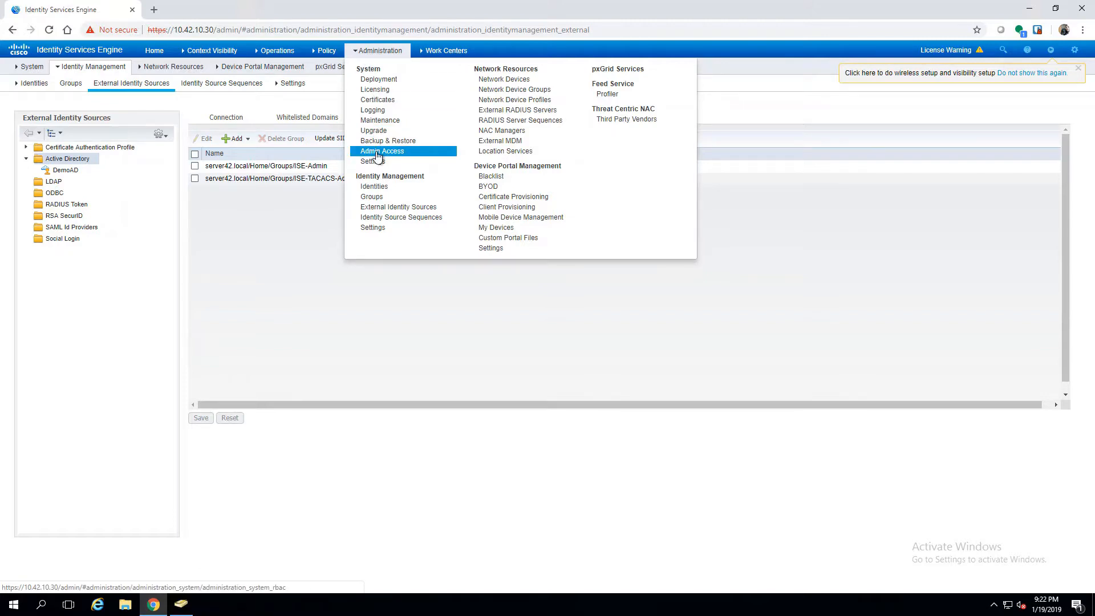
pyautogui.click(376, 153)
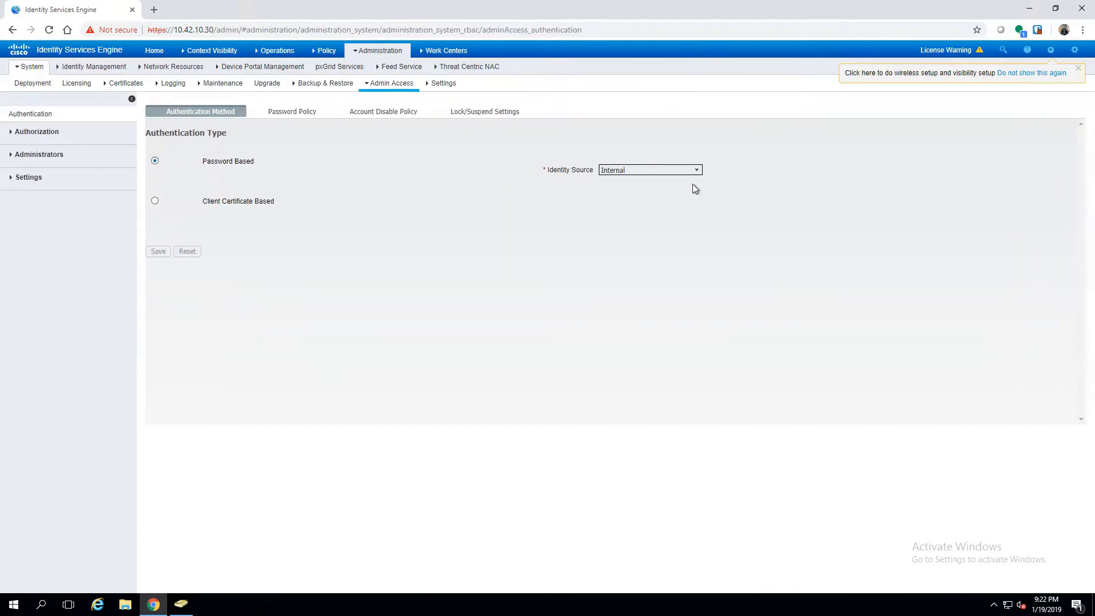
pyautogui.click(696, 173)
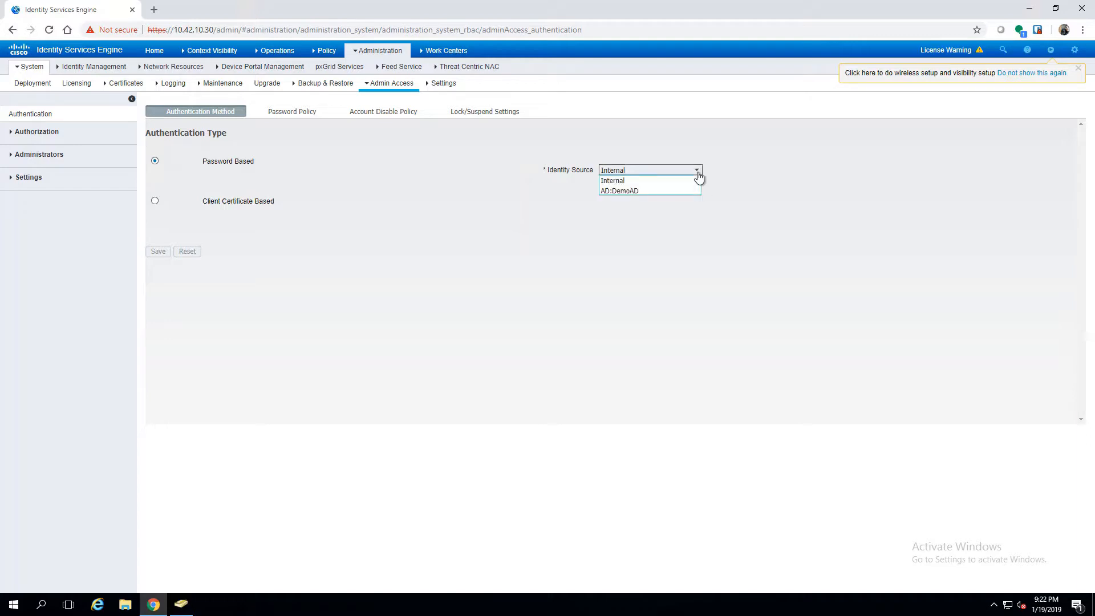
pyautogui.click(639, 192)
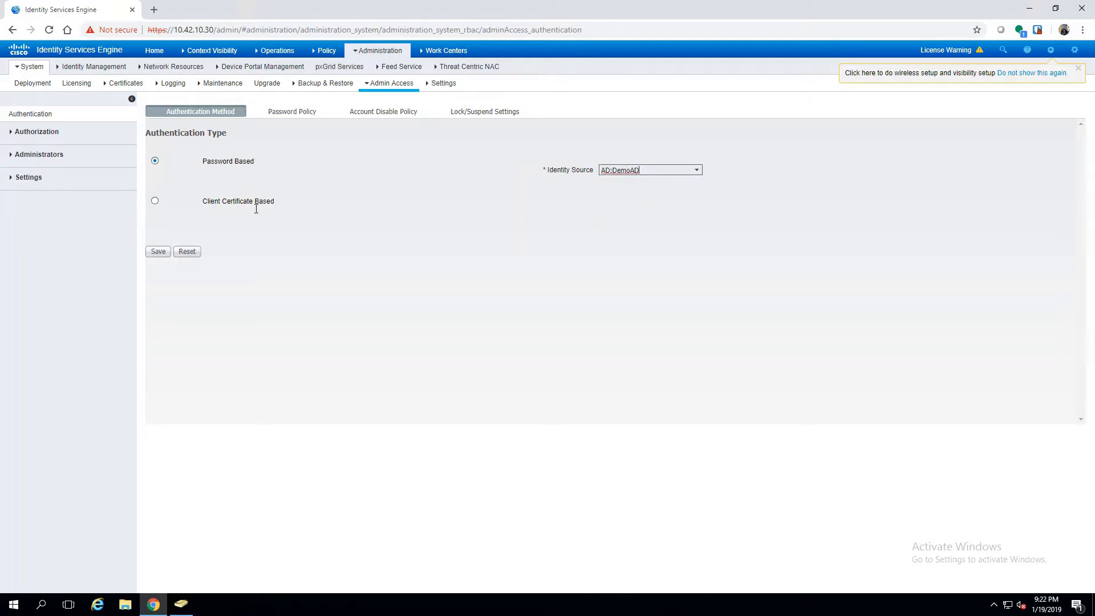
pyautogui.click(153, 252)
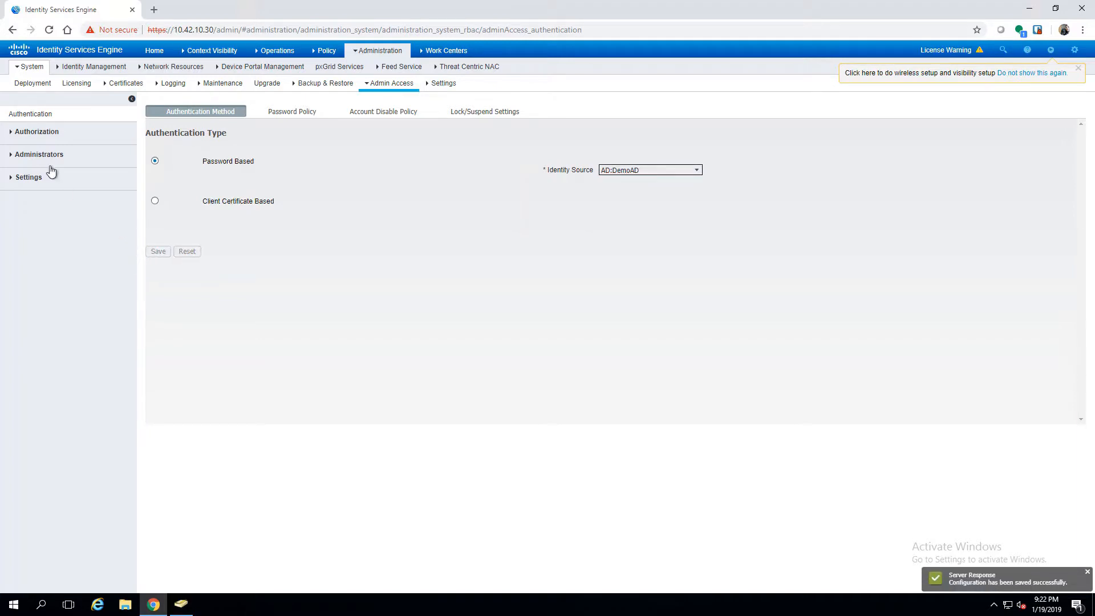
# - Go to the Administrators > Admin Groups list
pyautogui.click(36, 135)
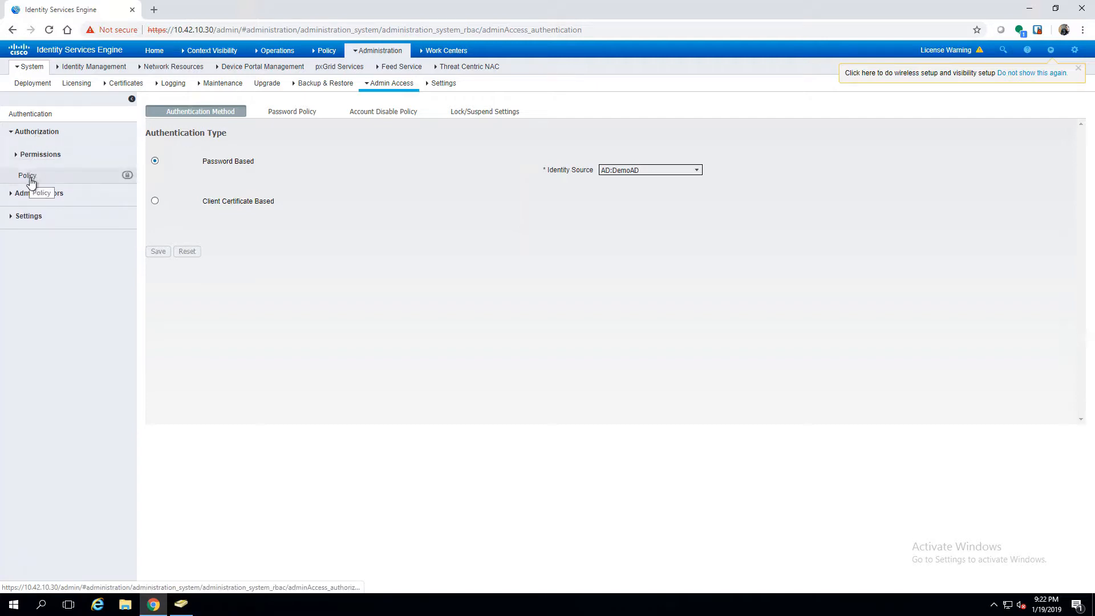
pyautogui.click(33, 193)
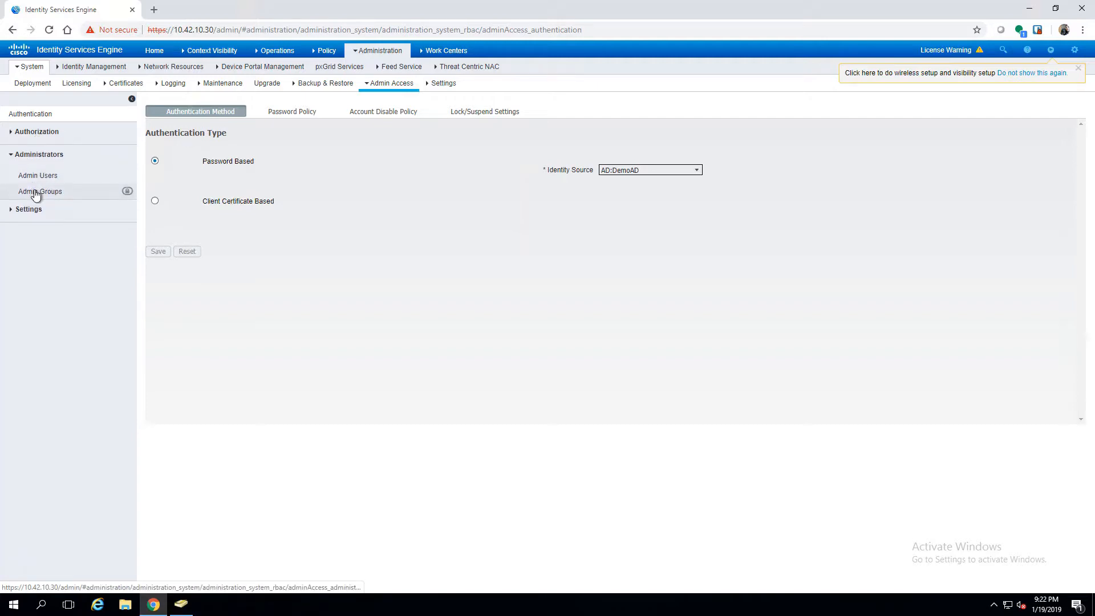
pyautogui.click(33, 193)
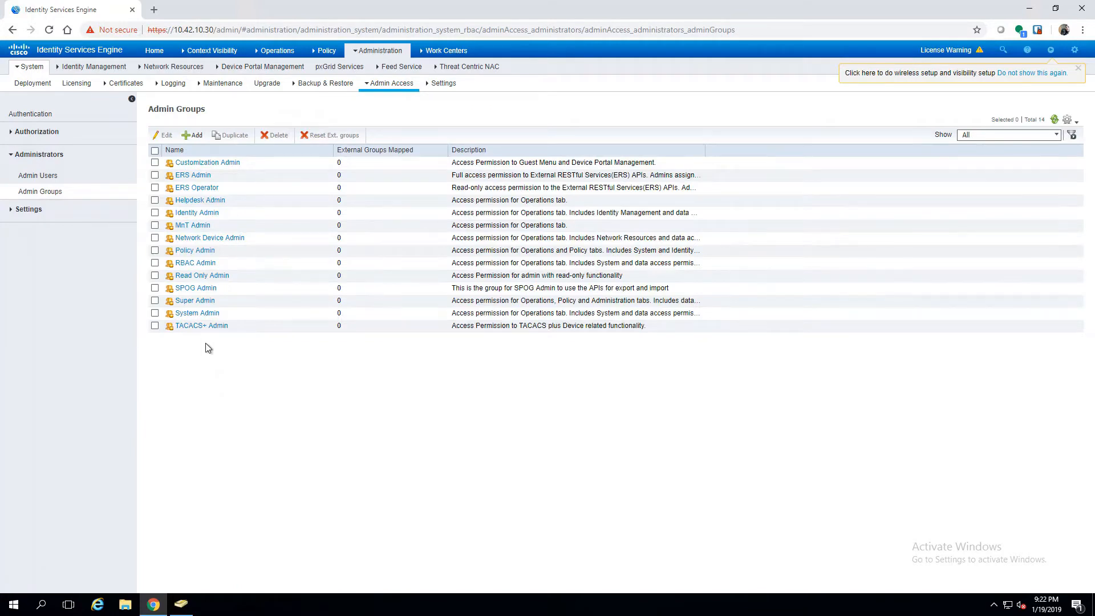
# - Make Super Admin external, map it to the server42.local AD admin group, and save
pyautogui.click(197, 301)
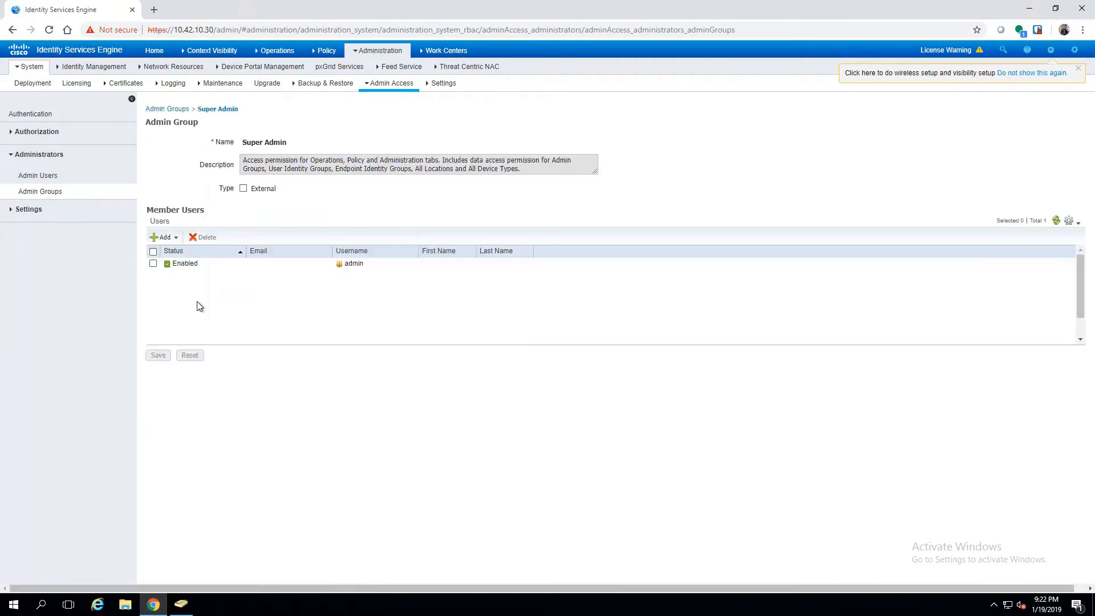
pyautogui.click(243, 190)
pyautogui.click(288, 253)
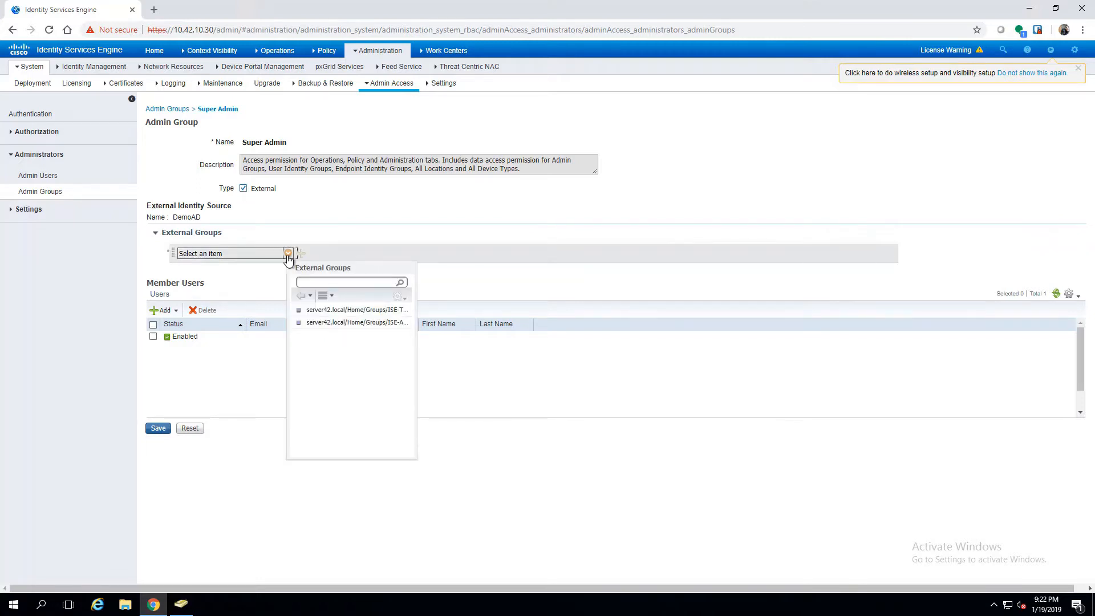
pyautogui.click(325, 323)
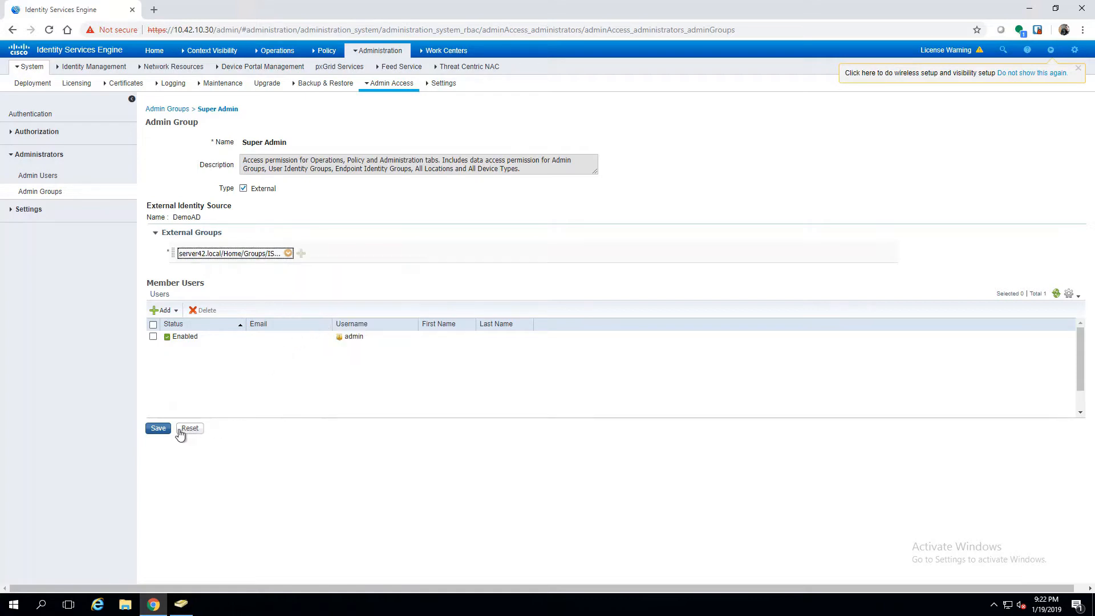
pyautogui.click(158, 429)
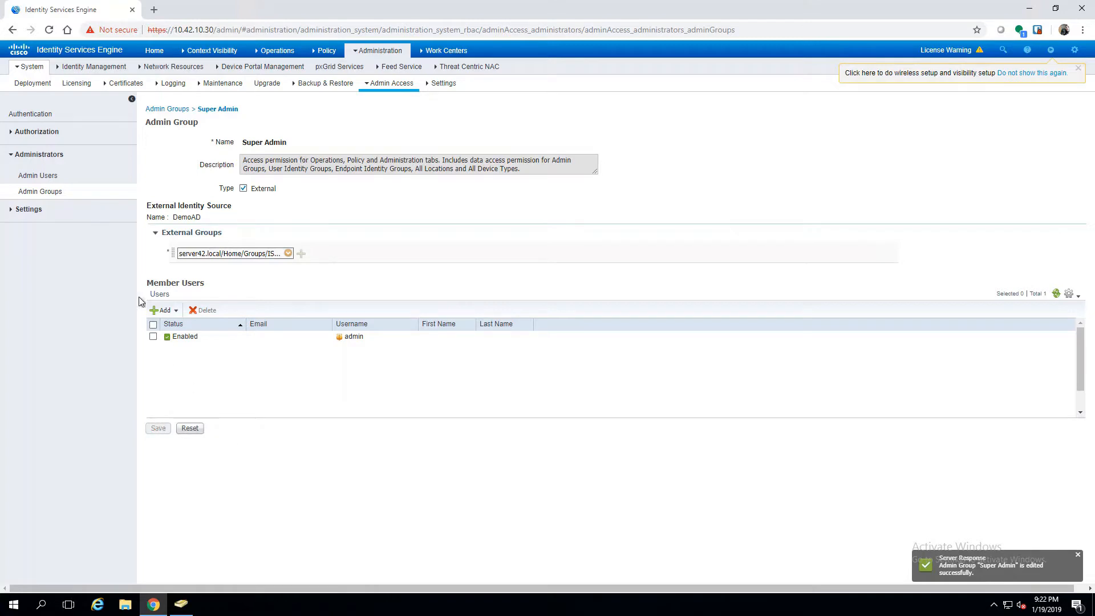
# - Make TACACS+ Admin external, map it to the server42.local AD TACACS group, and save
pyautogui.click(60, 196)
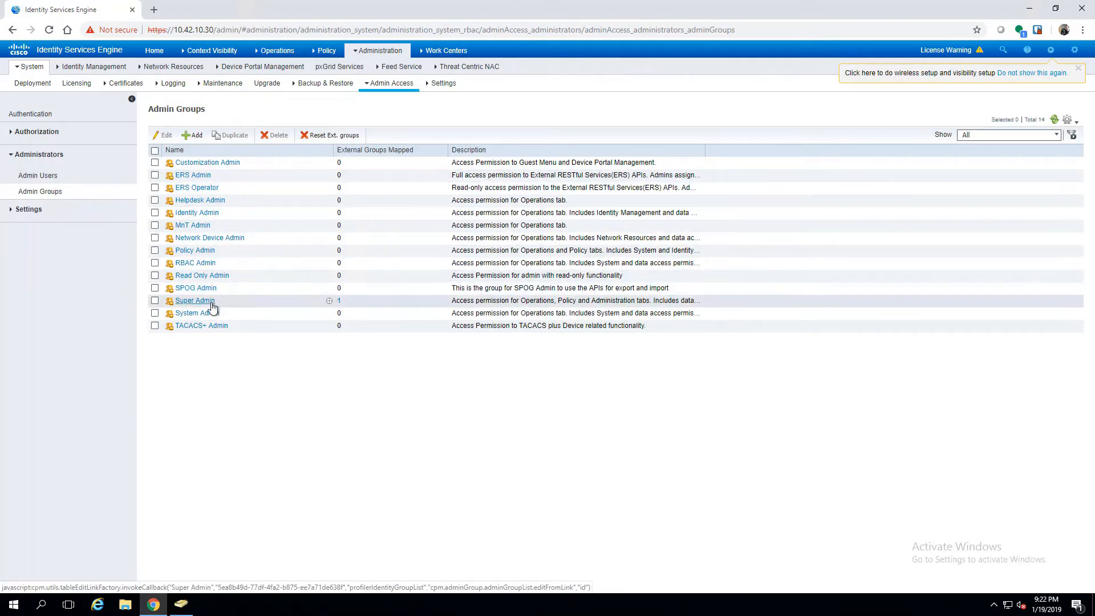
pyautogui.click(192, 325)
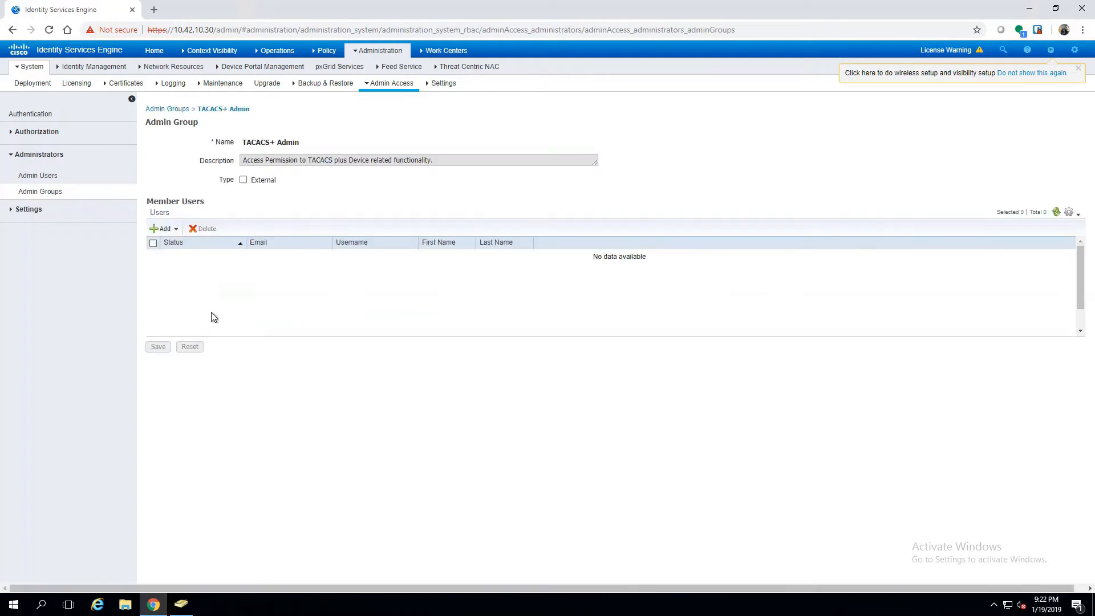
pyautogui.click(242, 179)
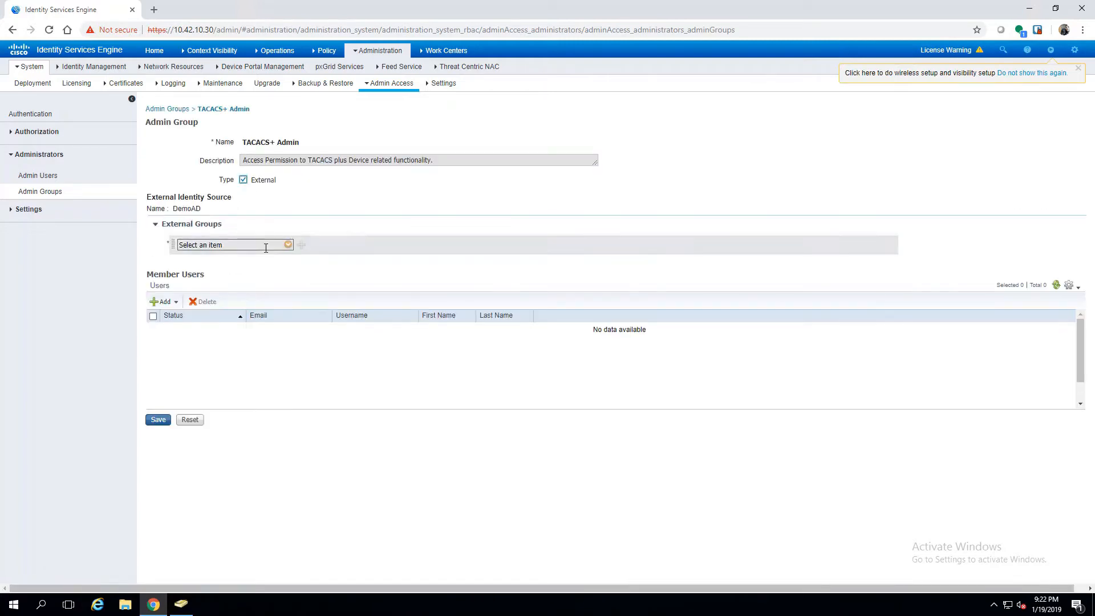
pyautogui.click(288, 245)
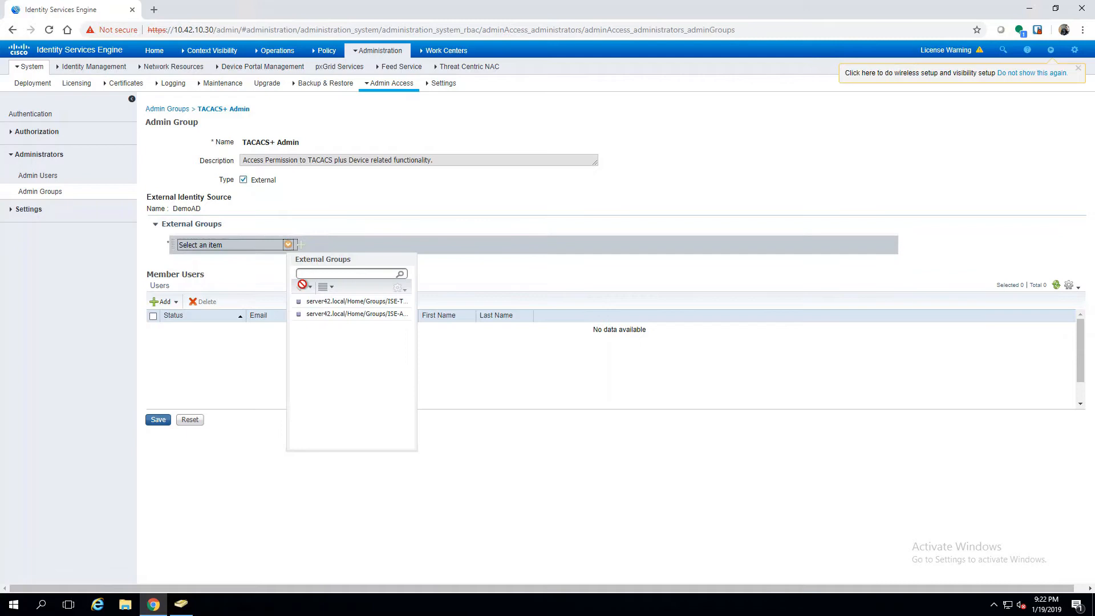
pyautogui.click(328, 302)
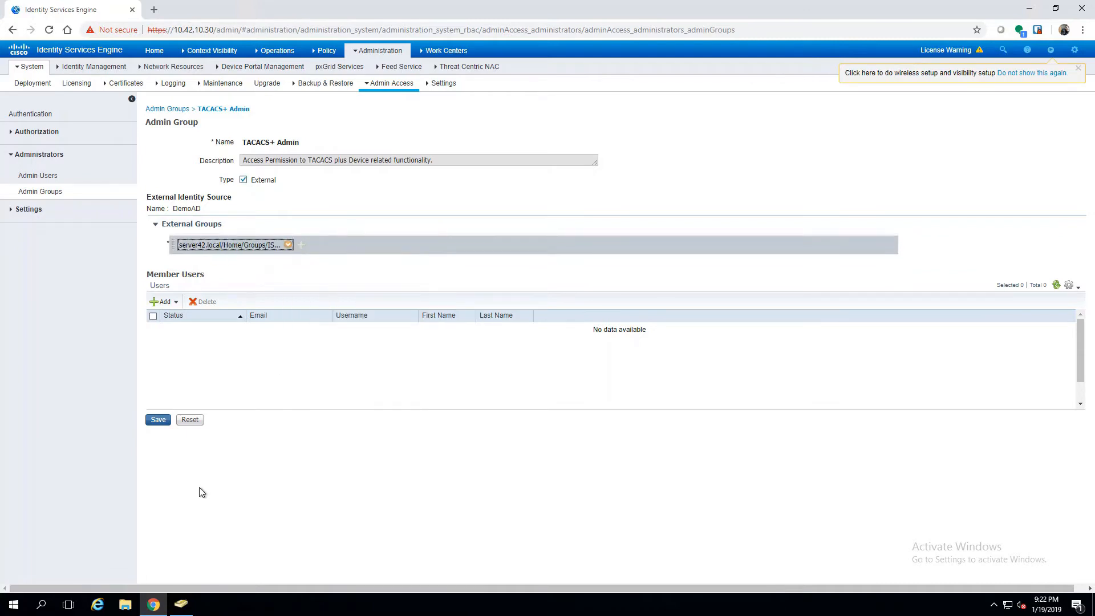
pyautogui.click(159, 421)
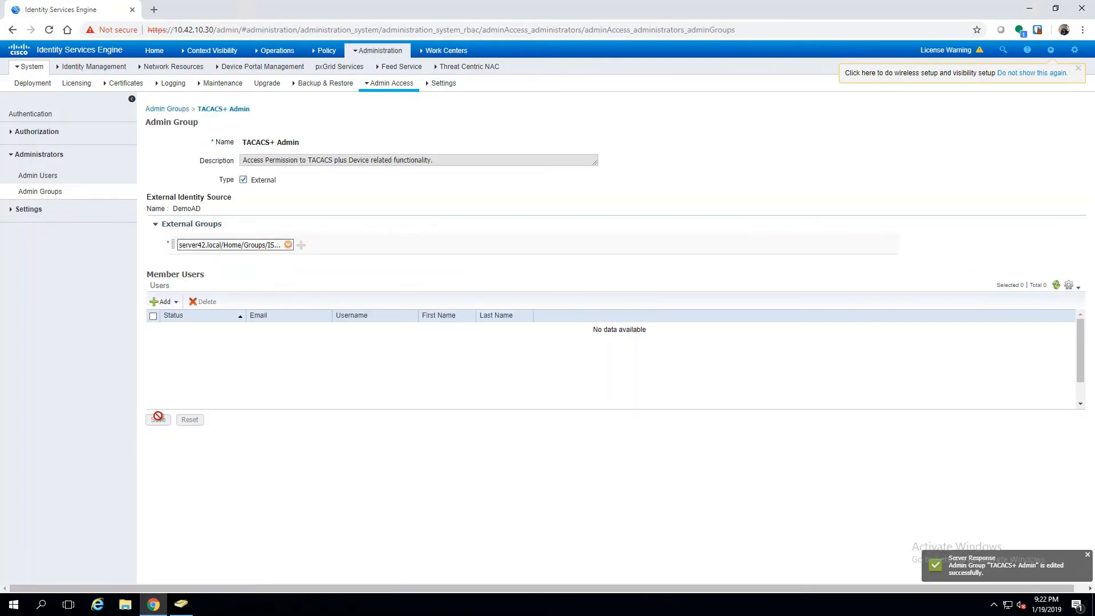
pyautogui.click(50, 133)
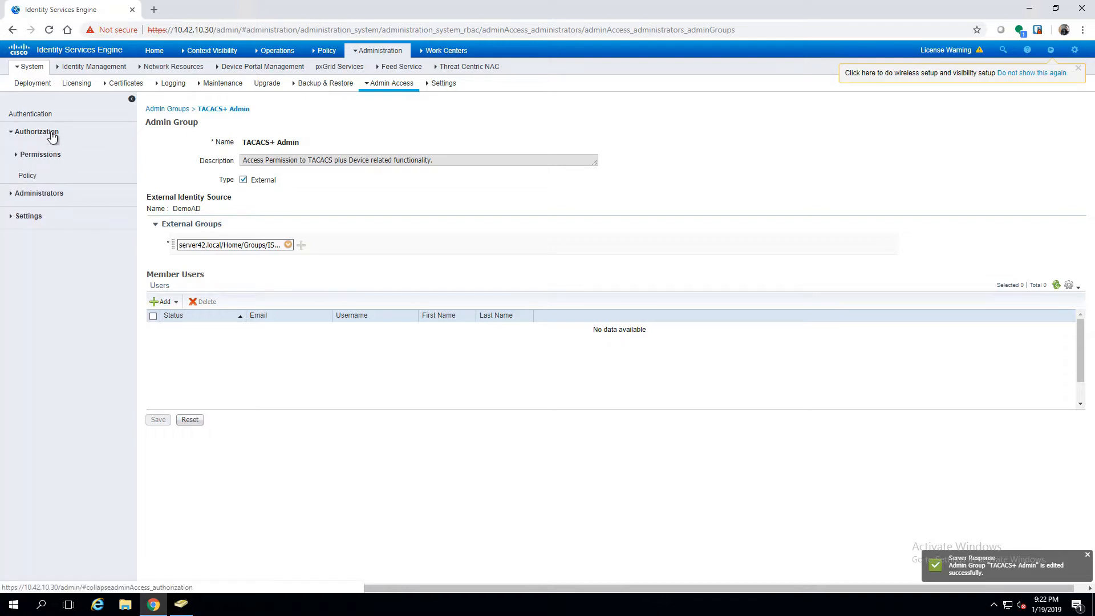
# - Review the RBAC Policies under Authorization > Permissions > Policy, then log out from the gear menu
pyautogui.click(29, 176)
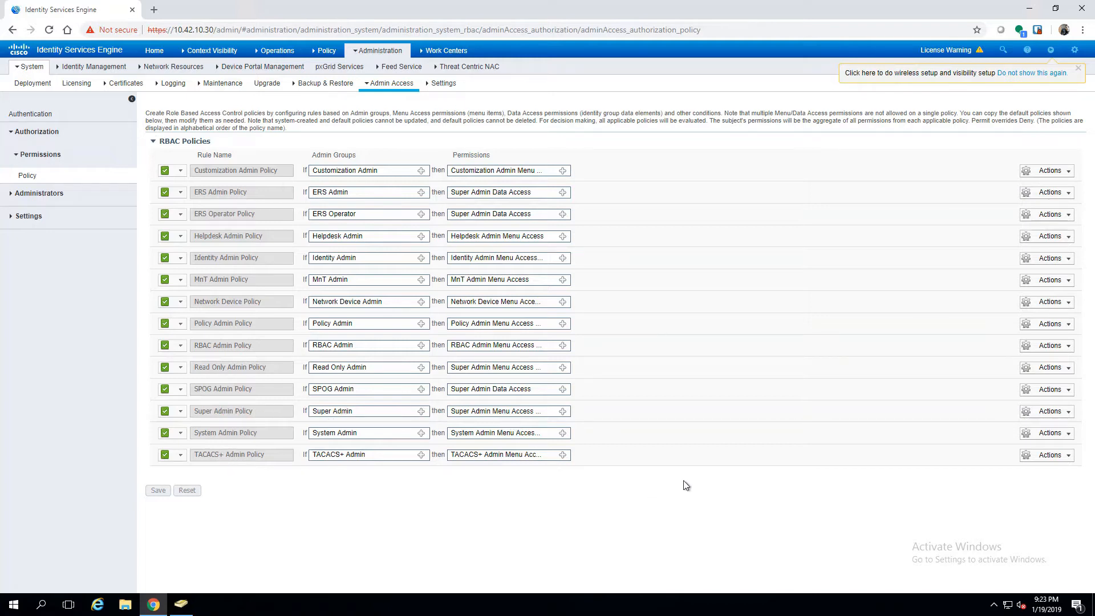
pyautogui.click(1074, 50)
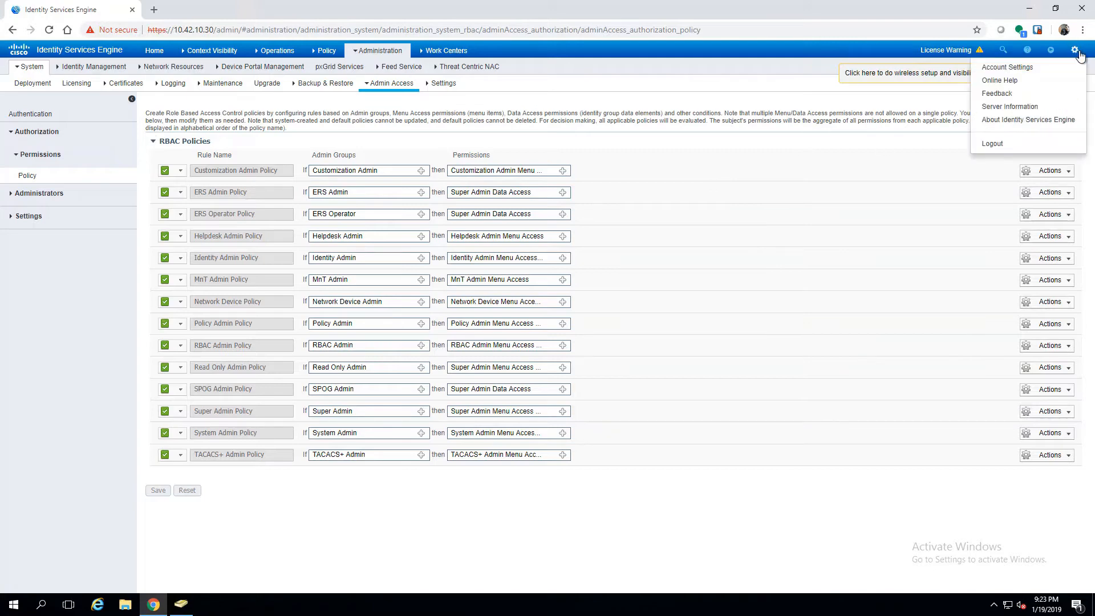
pyautogui.click(1004, 144)
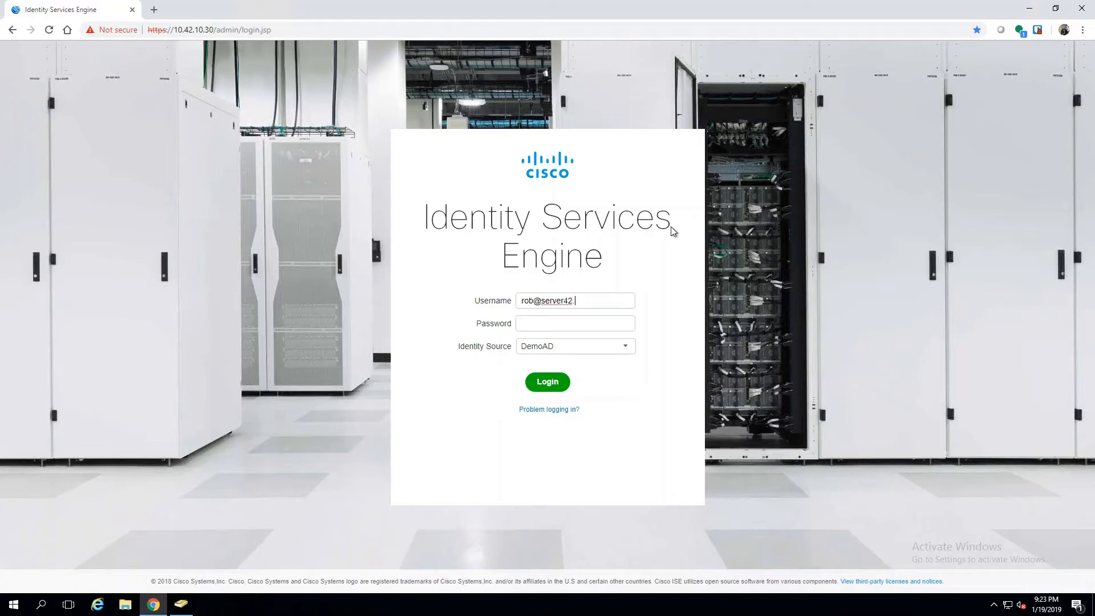
pyautogui.write('.local')
pyautogui.press('Tab')
pyautogui.click(537, 384)
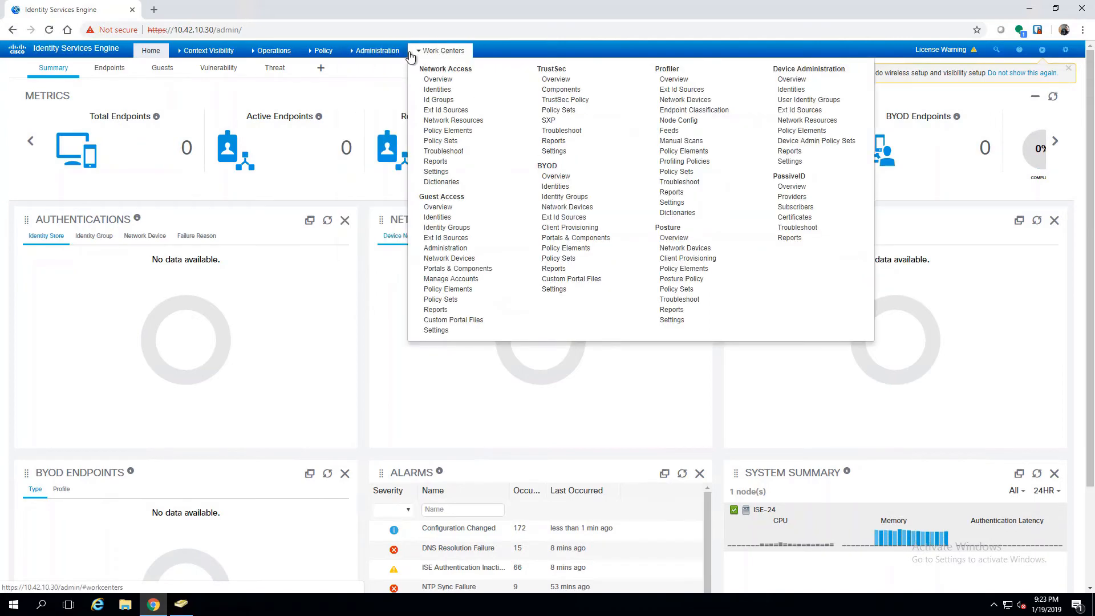
pyautogui.moveTo(351, 53)
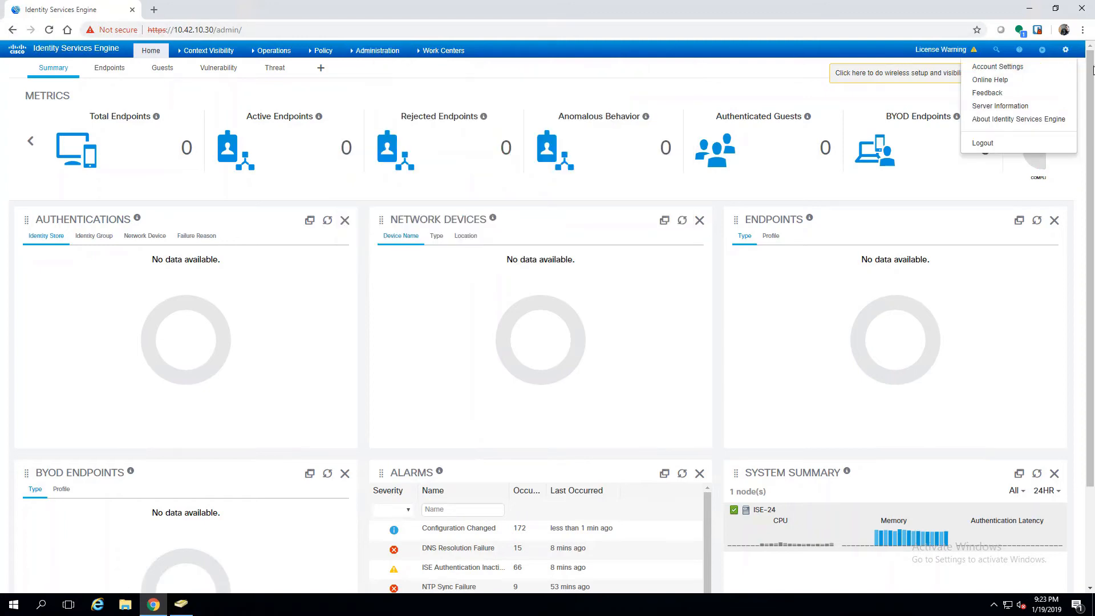
pyautogui.moveTo(1065, 50)
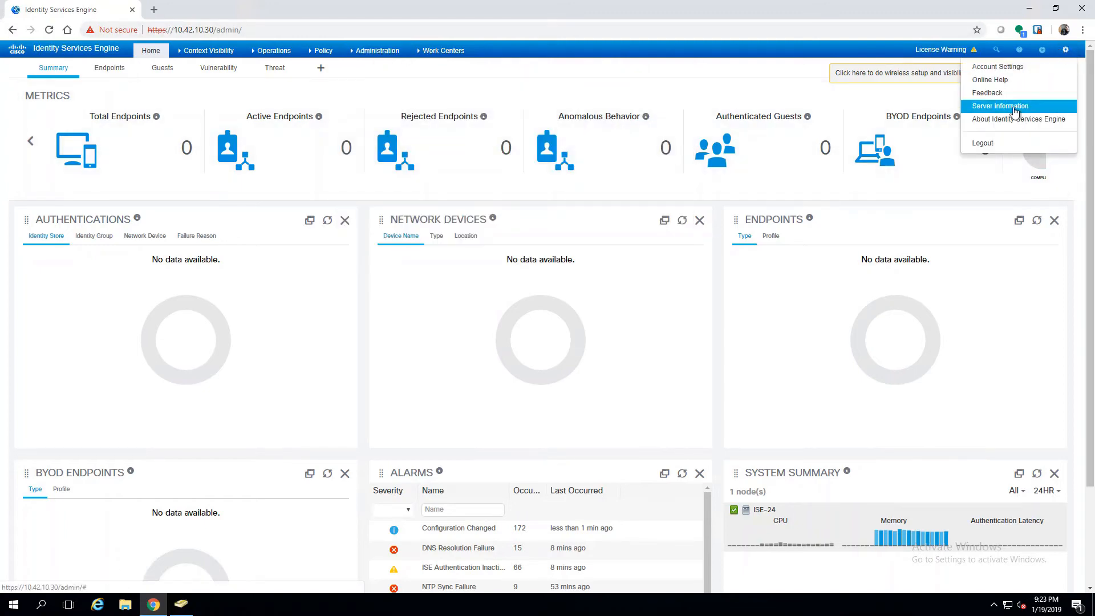
pyautogui.click(989, 143)
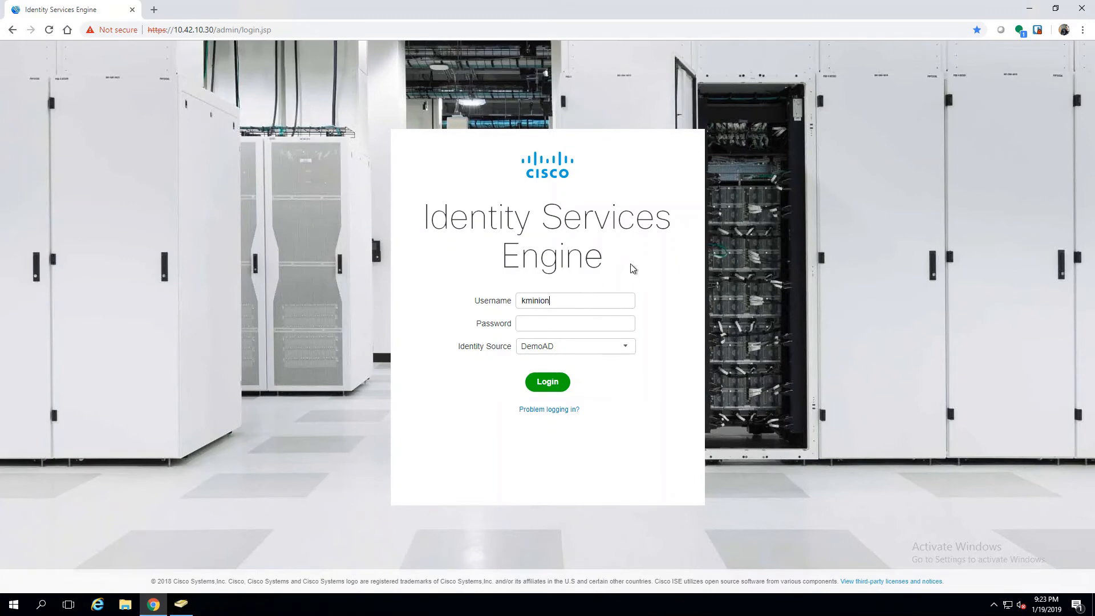
pyautogui.write('@server42.local')
pyautogui.press('Tab')
pyautogui.click(548, 377)
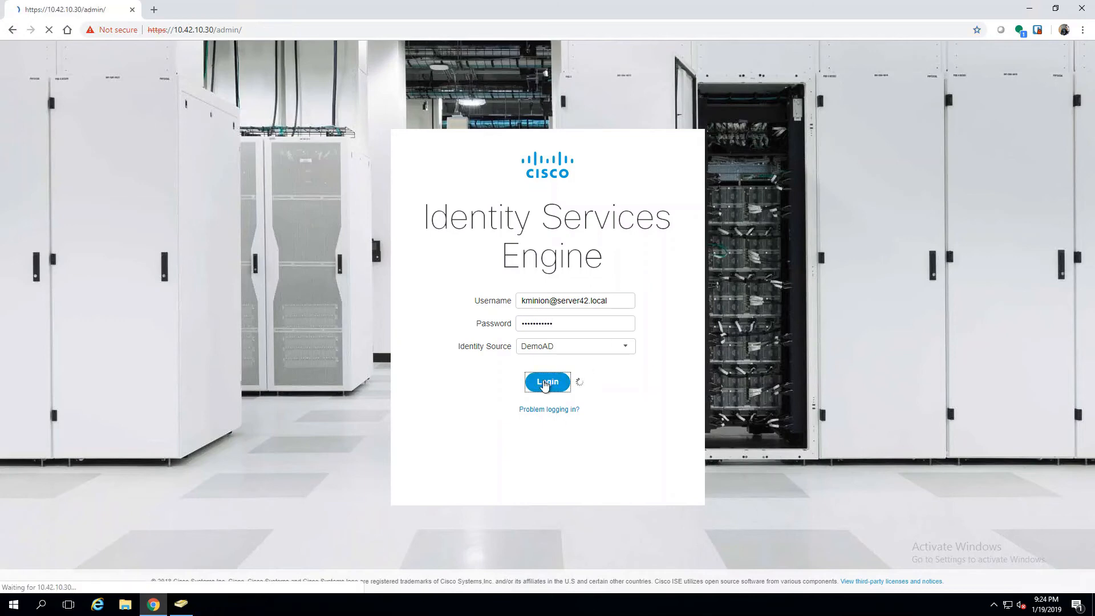